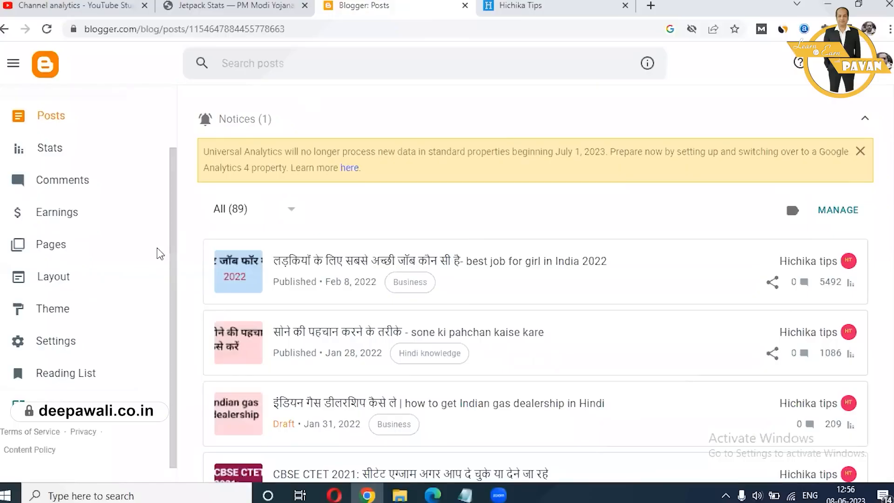
- Start creating an AdSense account for hichikatips.com from the blog's Blogger earnings page
click(73, 217)
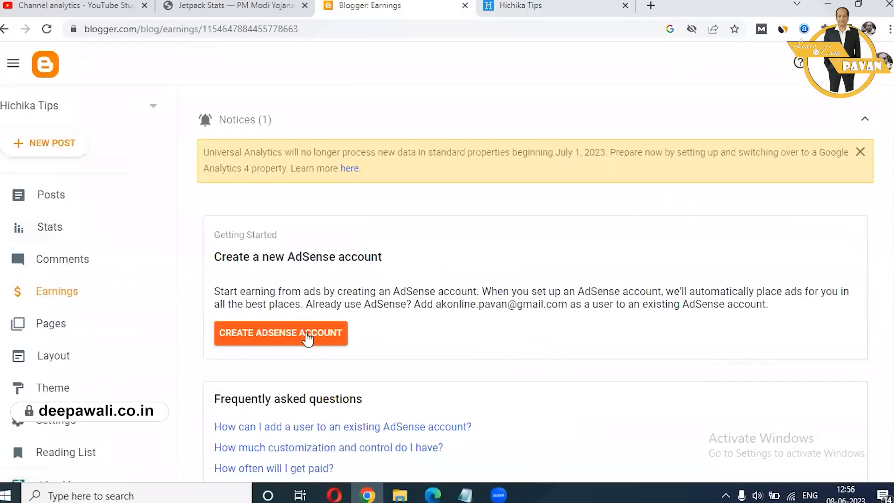
click(306, 332)
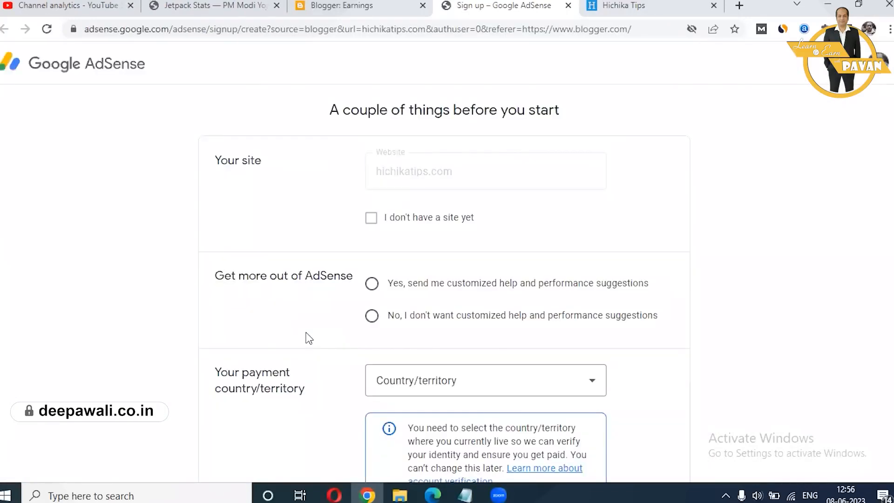
click(360, 3)
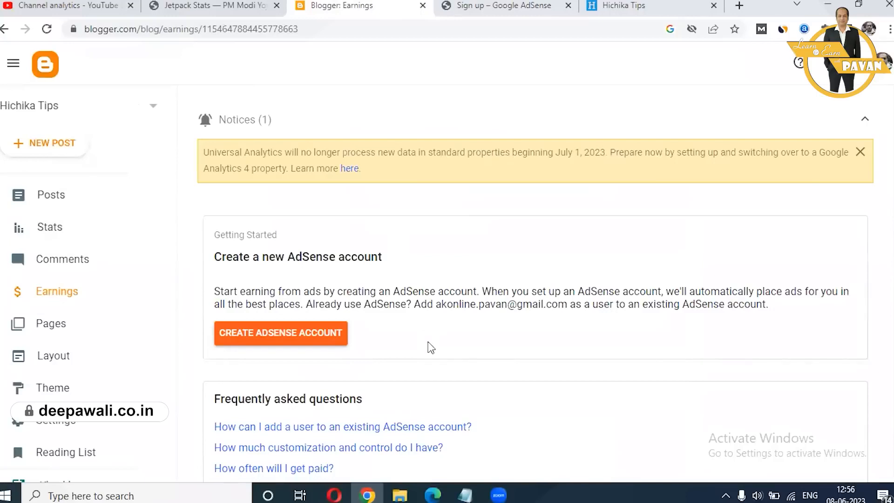
scroll(431, 348, down, 1)
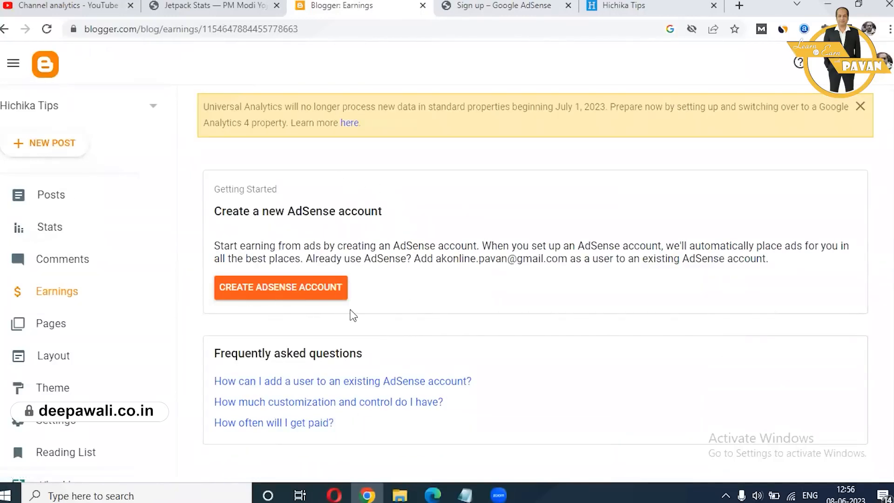
click(477, 4)
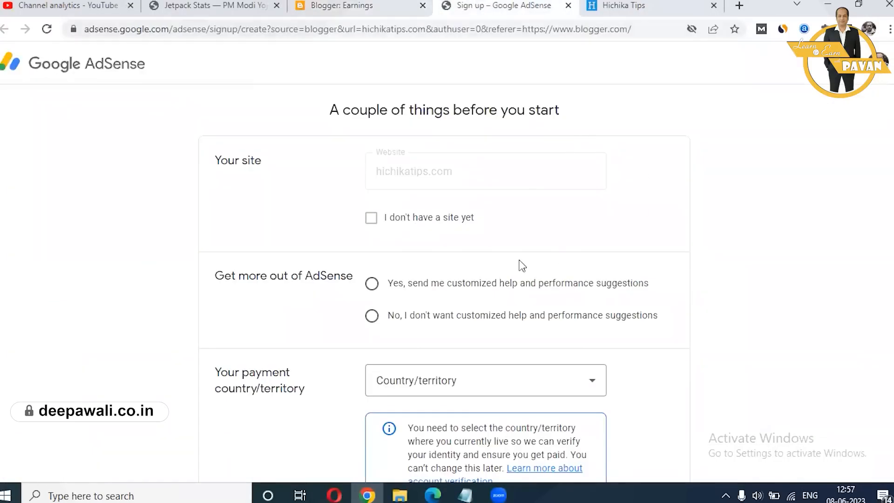
scroll(725, 267, down, 2)
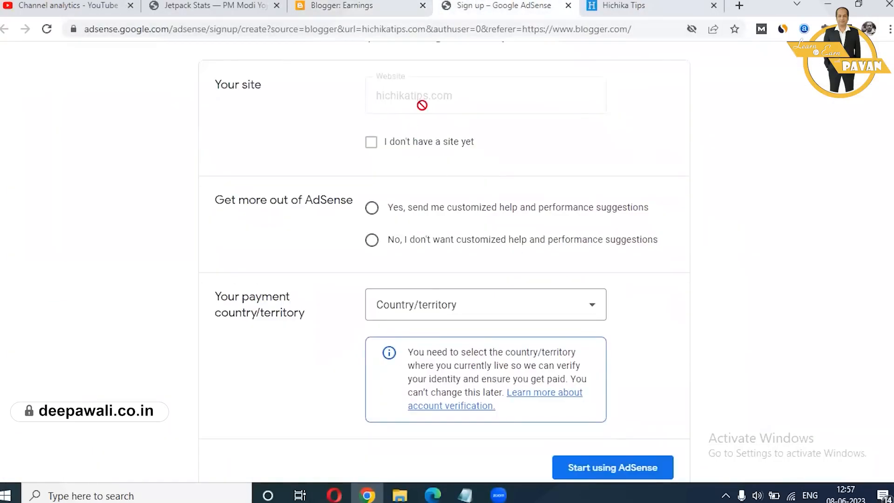
click(360, 3)
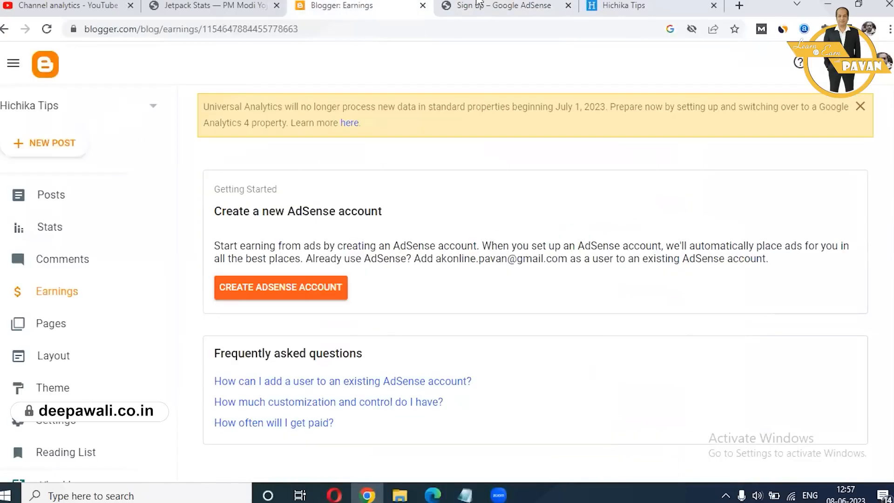
click(507, 7)
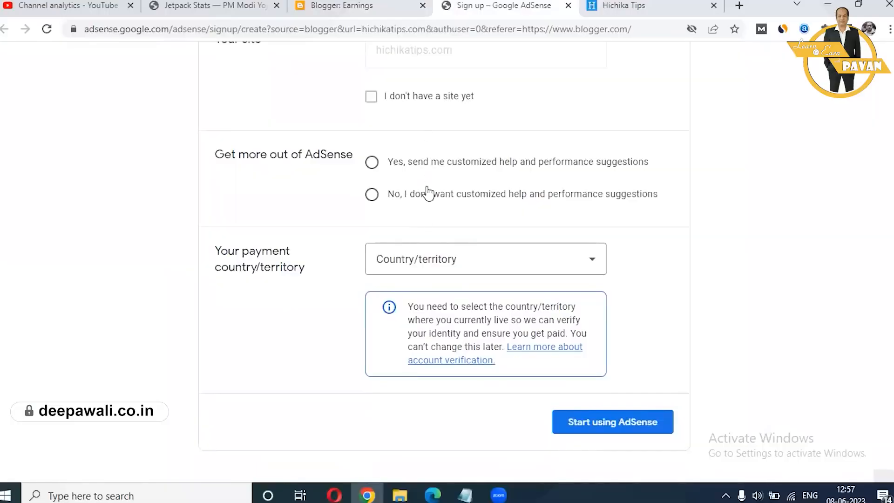
- Opt in to customized help and performance suggestions and set the payment country to India
click(371, 163)
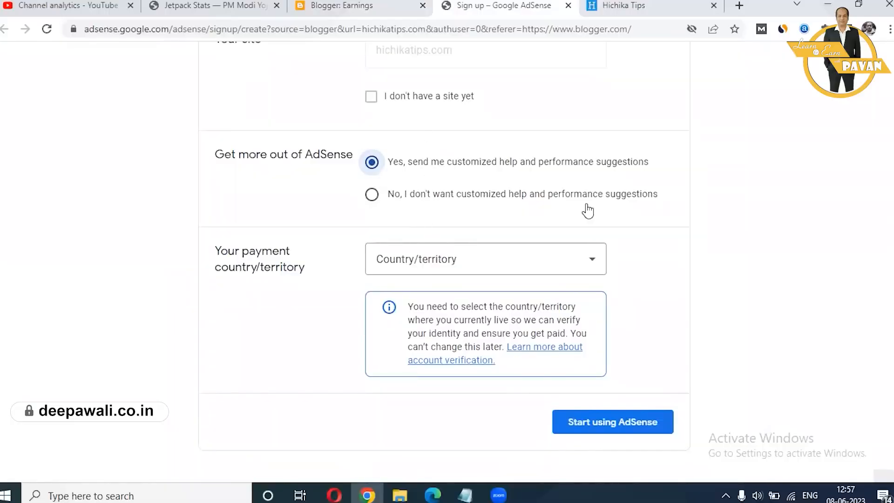
scroll(723, 326, down, 1)
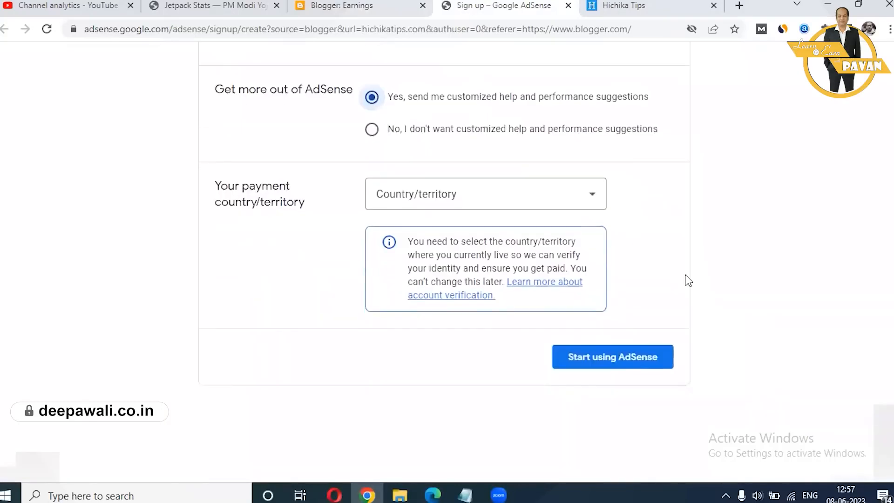
click(586, 199)
scroll(549, 265, down, 20)
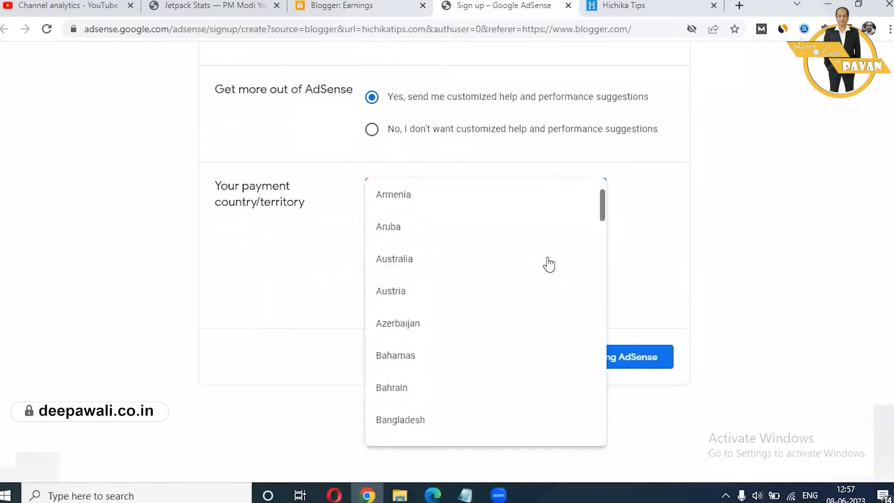
scroll(549, 265, down, 20)
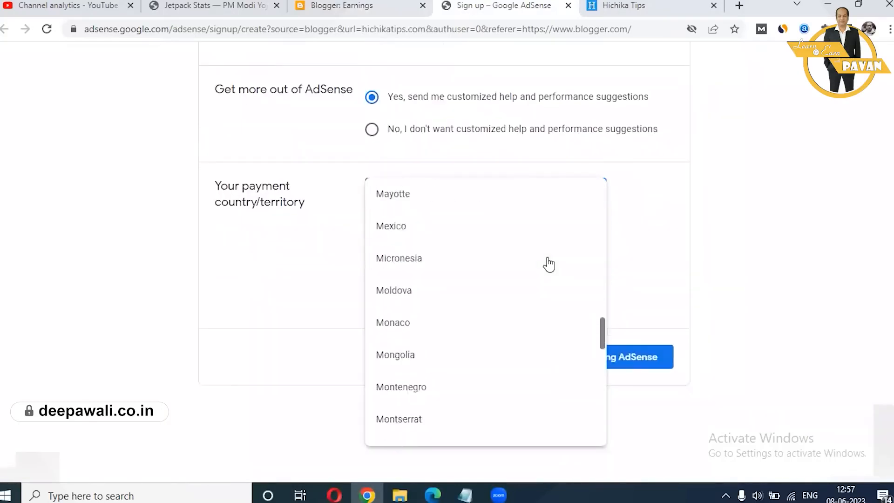
scroll(549, 264, down, 20)
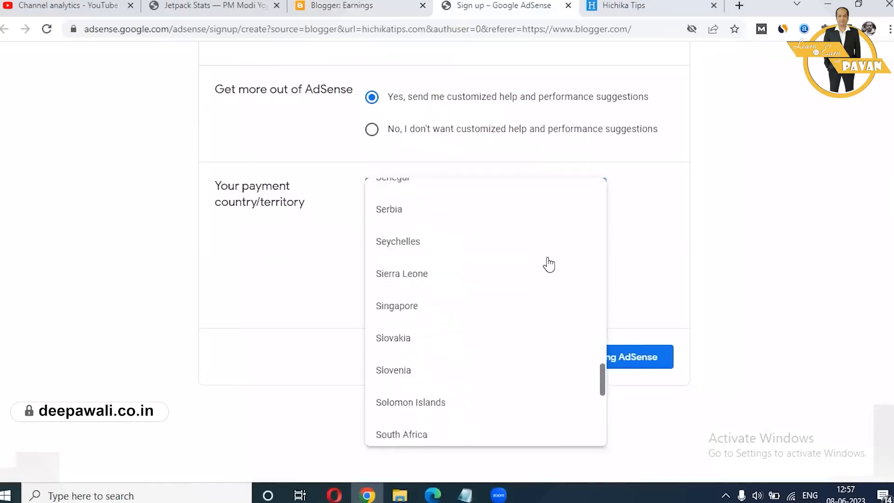
scroll(549, 264, up, 20)
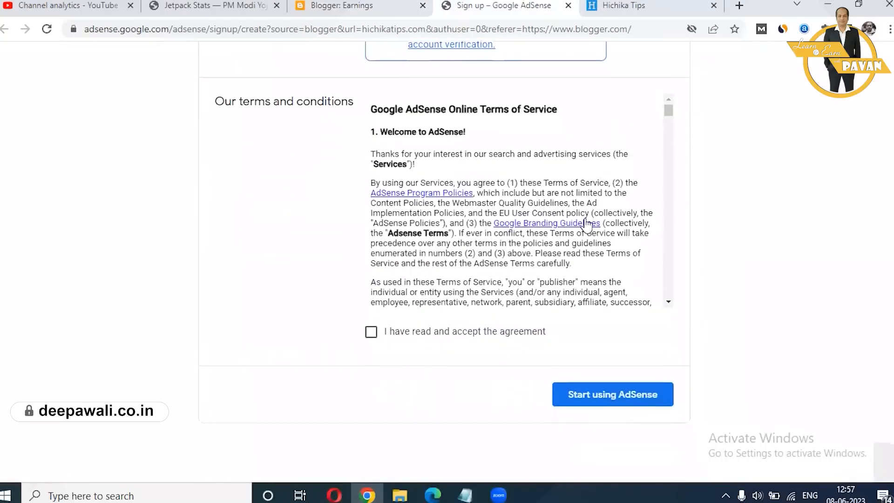
- Read through the AdSense Online Terms of Service and accept the agreement
scroll(585, 224, down, 5)
scroll(586, 225, down, 20)
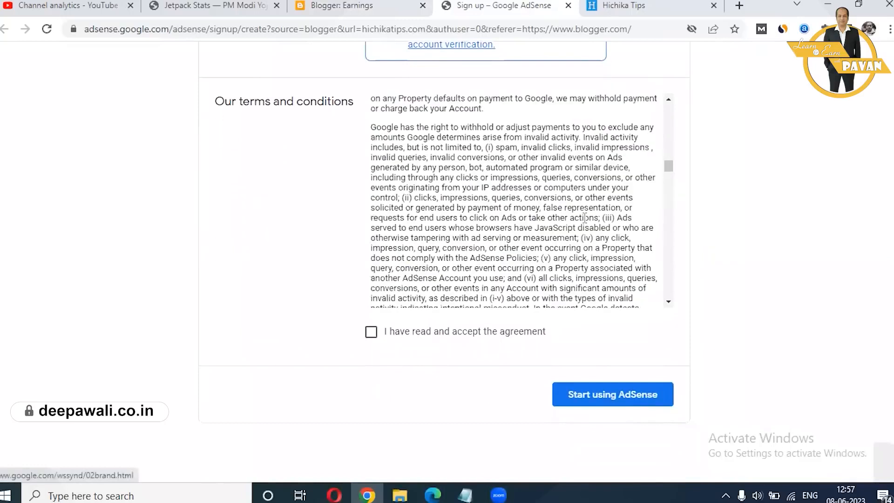
scroll(406, 244, up, 3)
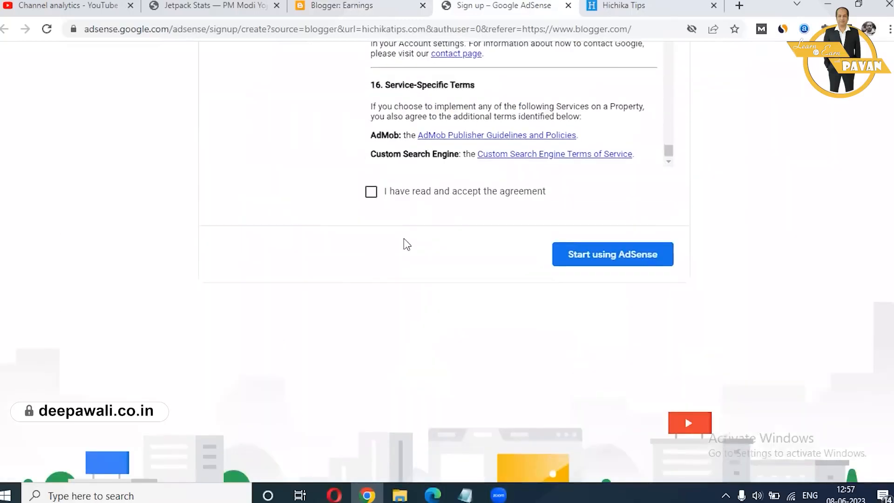
click(372, 200)
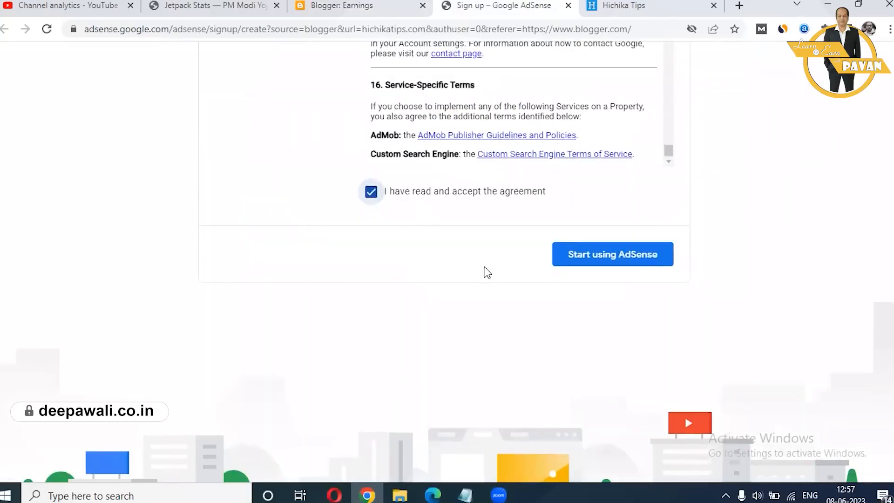
scroll(488, 272, up, 1)
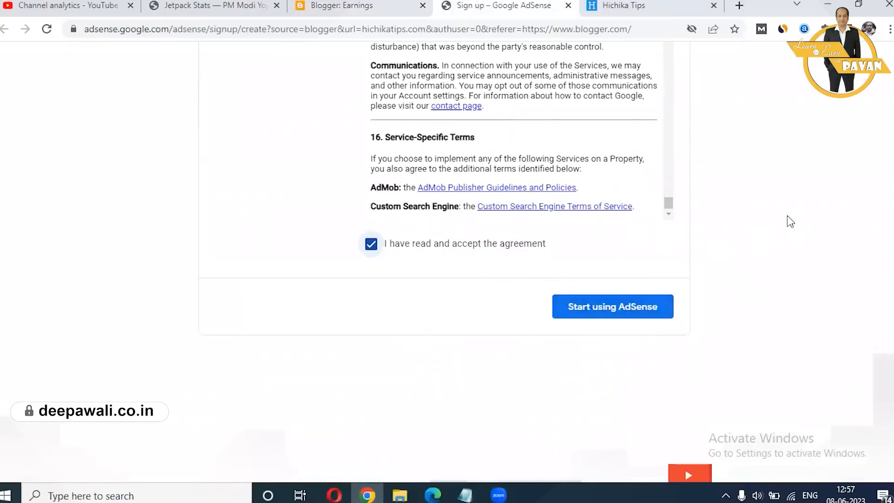
scroll(790, 222, up, 2)
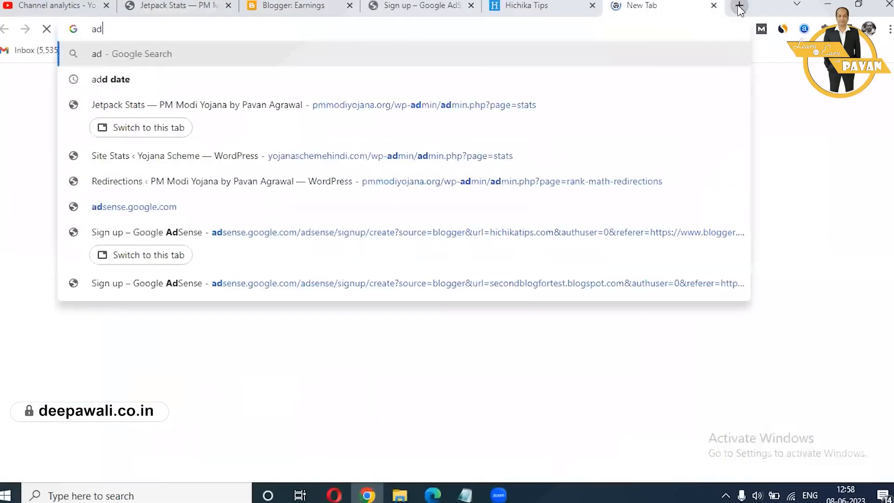
- Search the web for adsense, open the Google AdSense site and go to its sign-in page
text(sense)
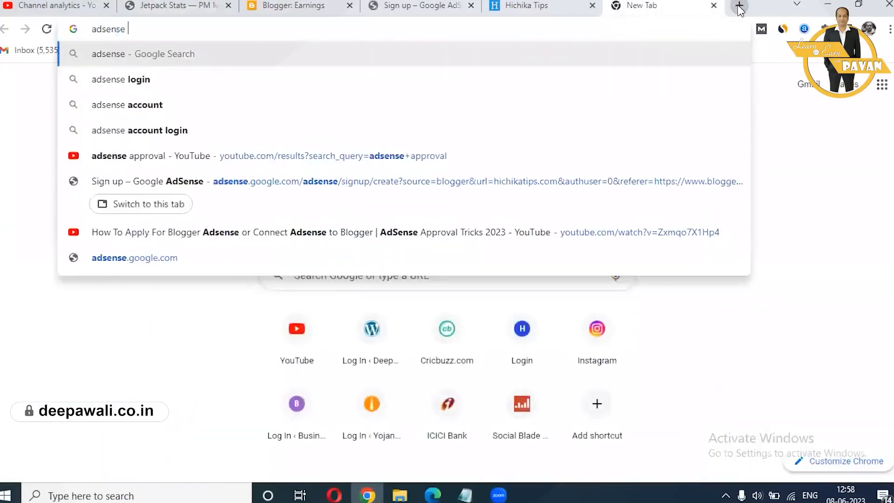
key(Return)
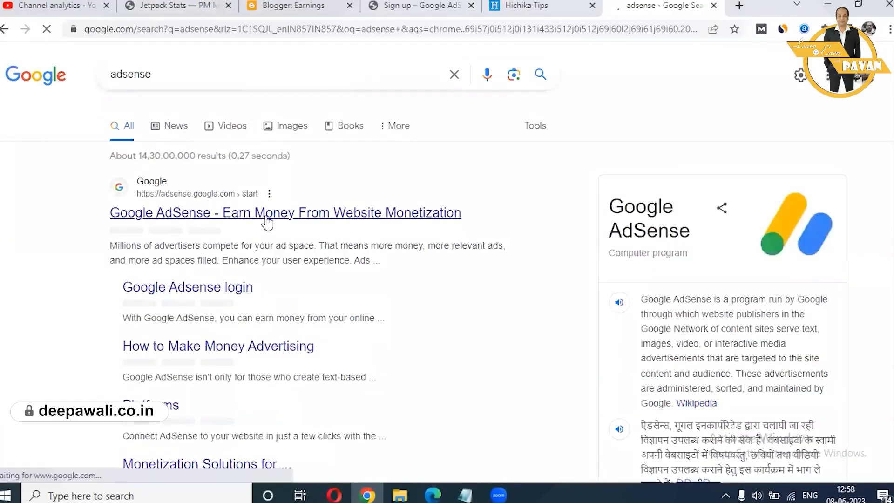
click(267, 218)
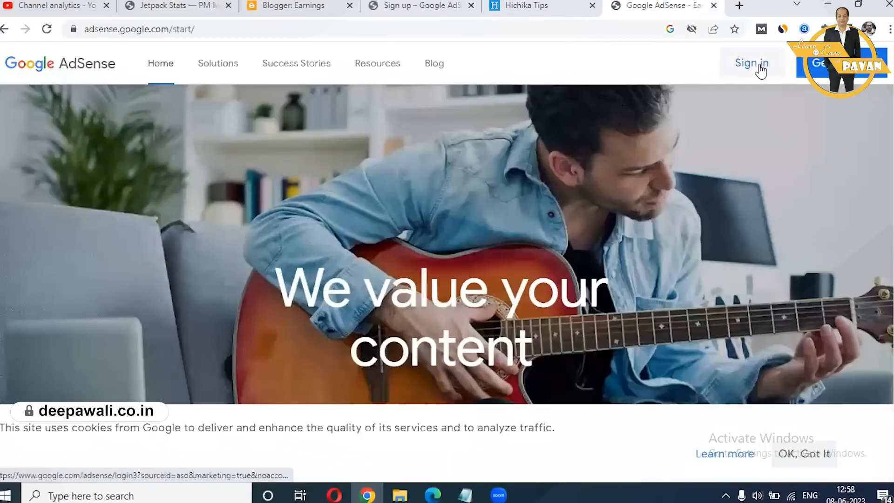
click(761, 72)
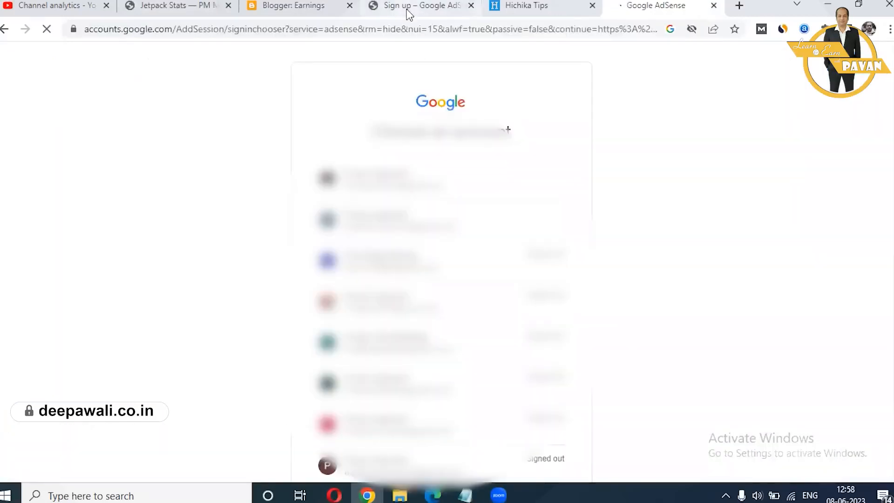
- Compare the direct AdSense sign-up form with the Blogger-linked one for hichikatips.com, and close the direct form
click(408, 12)
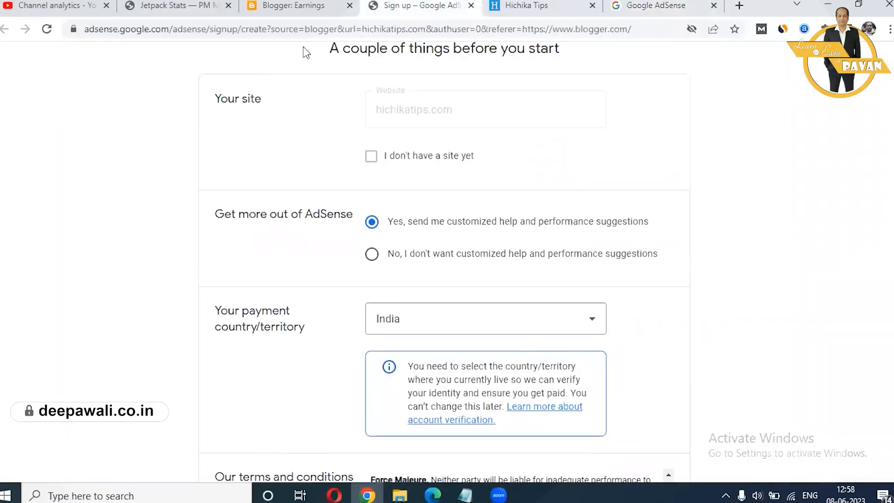
click(285, 13)
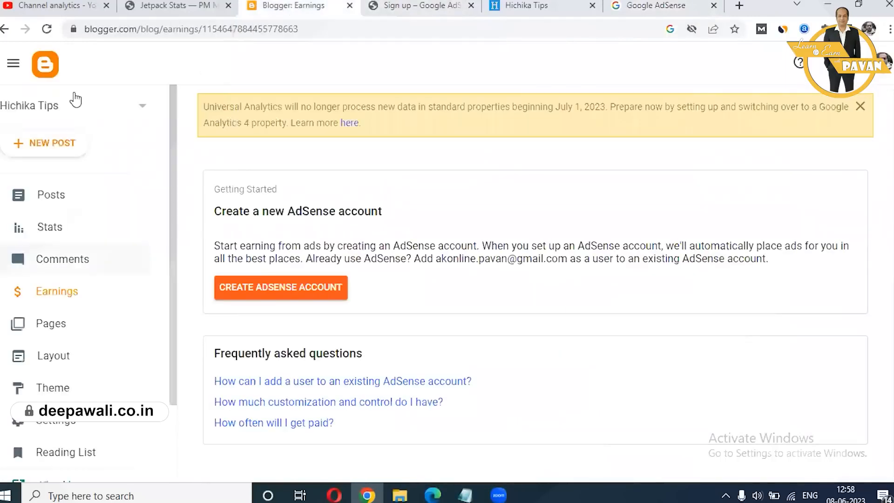
click(660, 6)
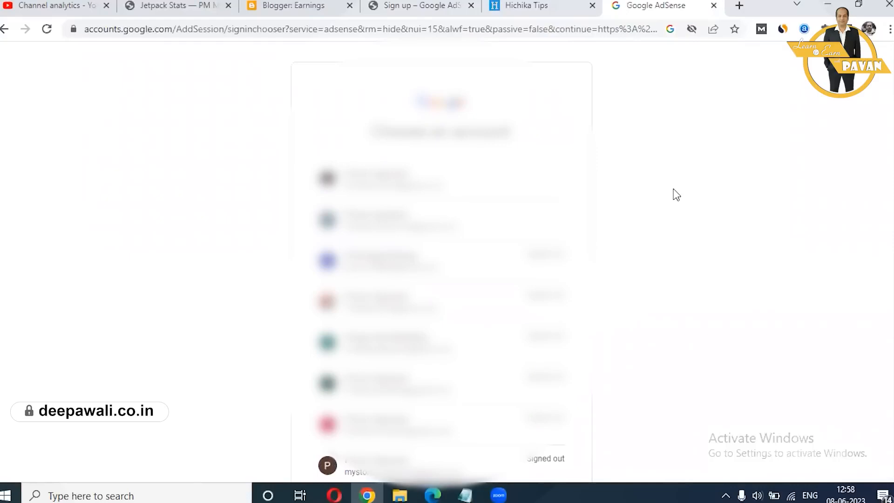
scroll(673, 188, down, 5)
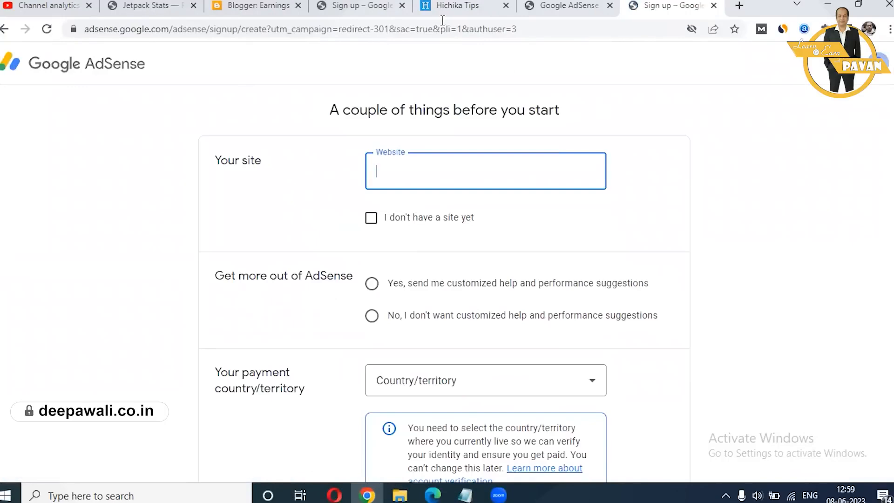
click(370, 6)
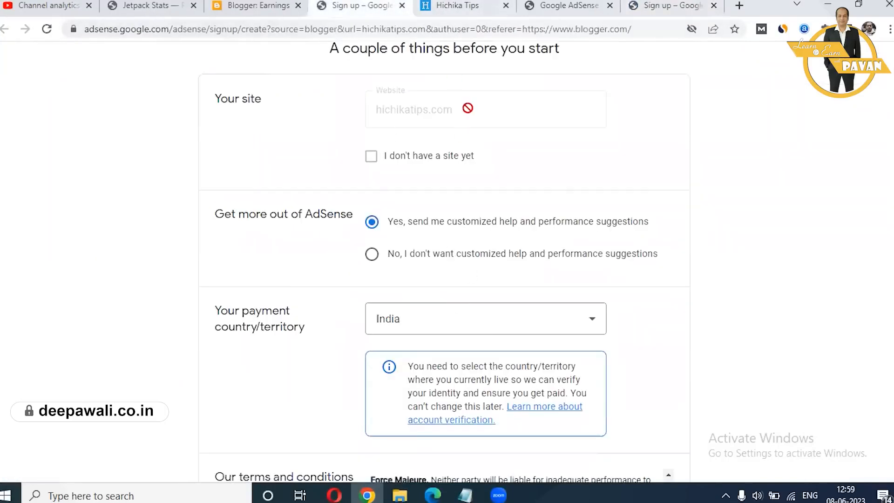
click(692, 9)
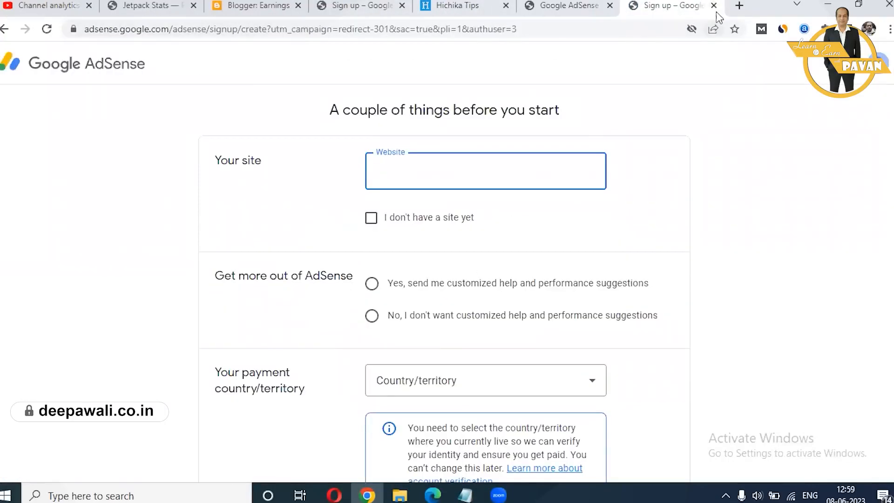
click(714, 6)
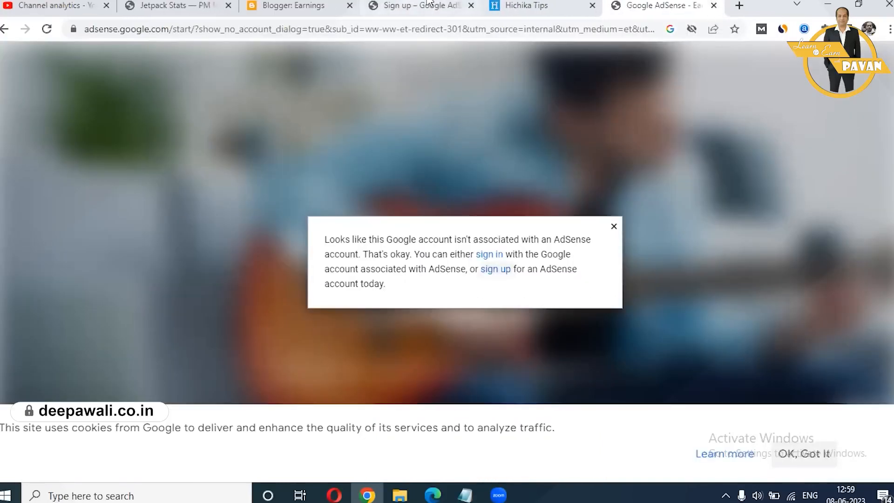
- Submit the Blogger-linked AdSense sign-up for hichikatips.com and review the onboarding tasks on the account's home page
click(428, 3)
scroll(812, 359, down, 13)
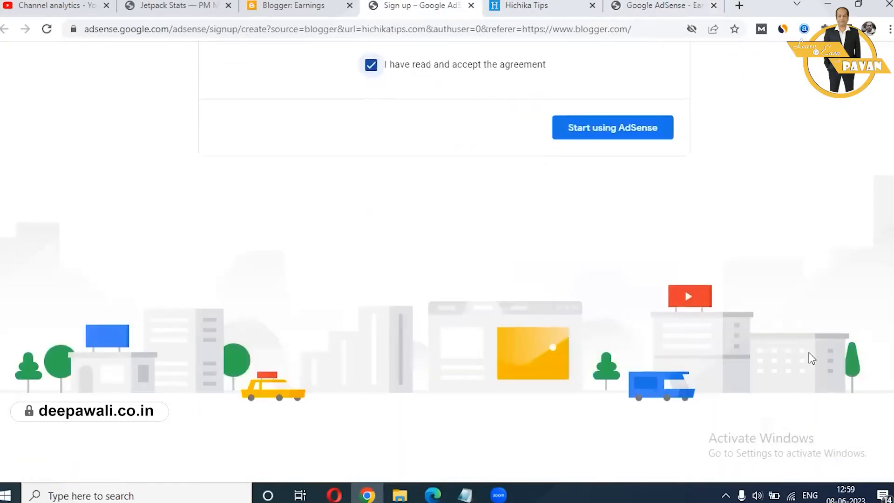
scroll(810, 359, up, 4)
click(612, 316)
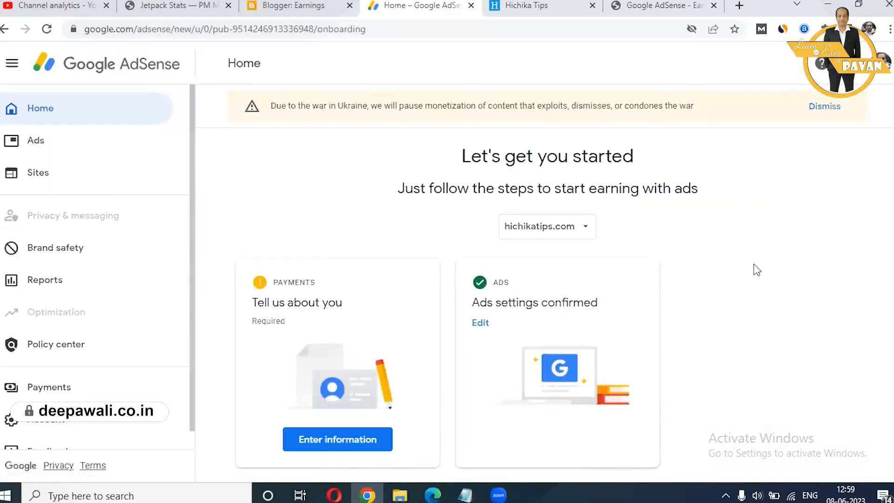
scroll(767, 286, down, 3)
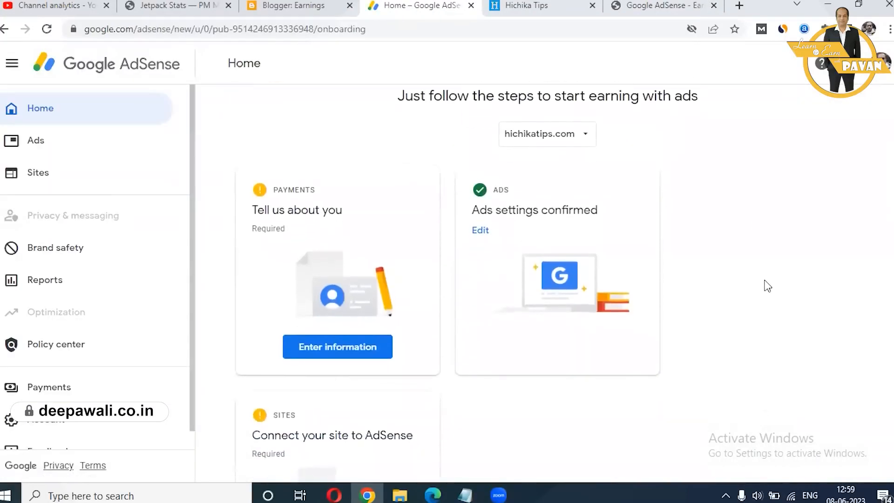
scroll(767, 286, down, 1)
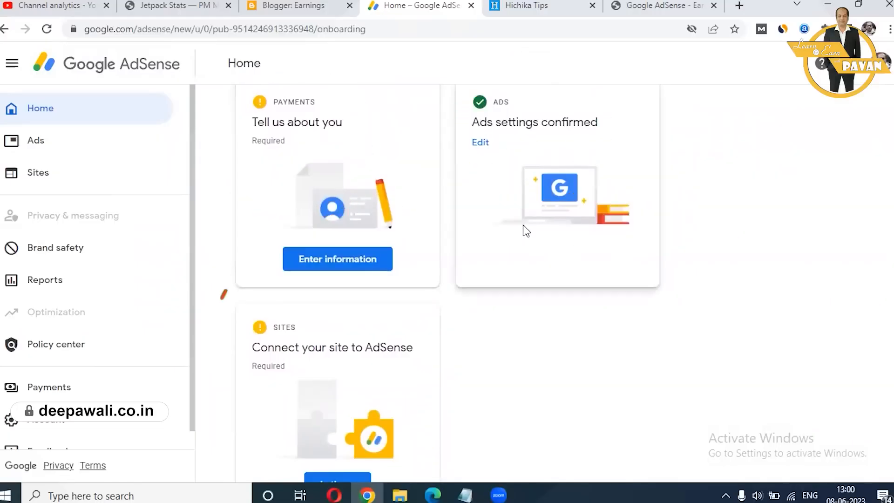
scroll(523, 228, down, 1)
scroll(586, 355, up, 1)
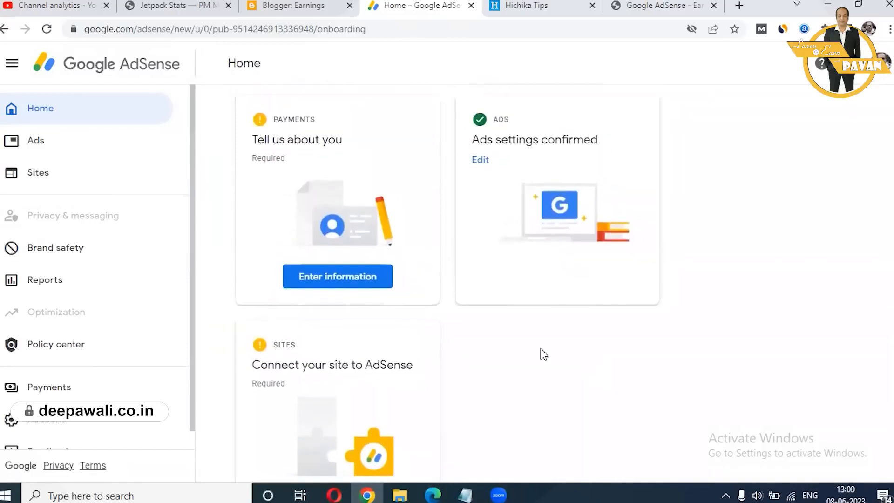
- Open the payments customer information form and review its account type options and its name and address fields
click(346, 280)
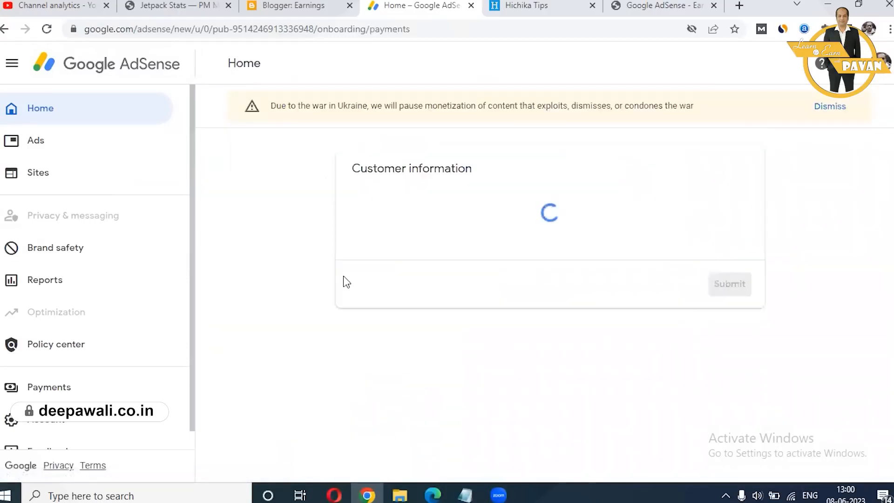
scroll(796, 286, down, 1)
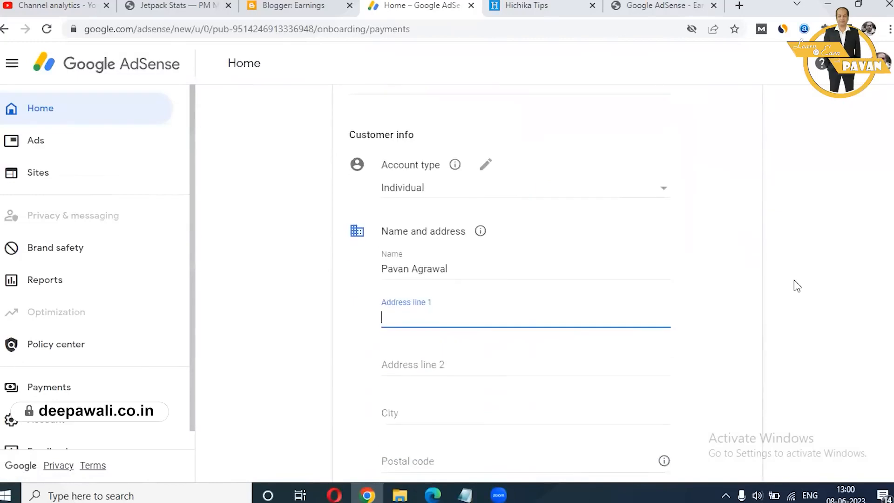
click(661, 148)
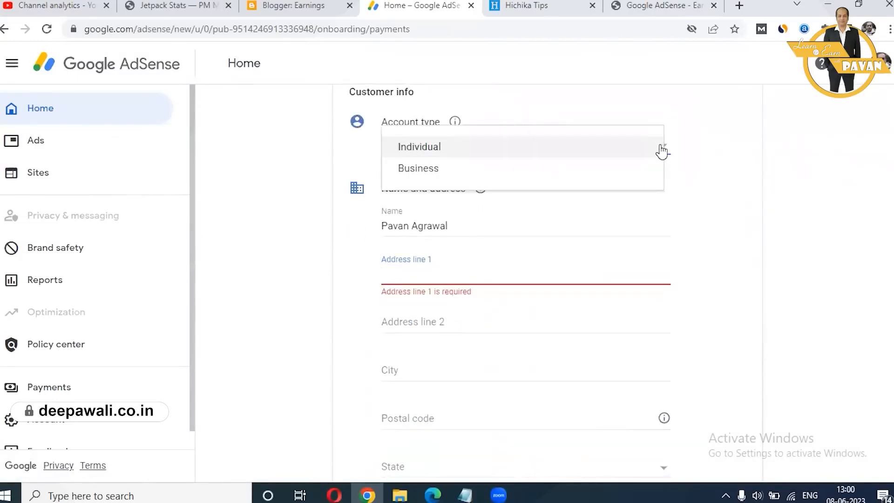
click(662, 148)
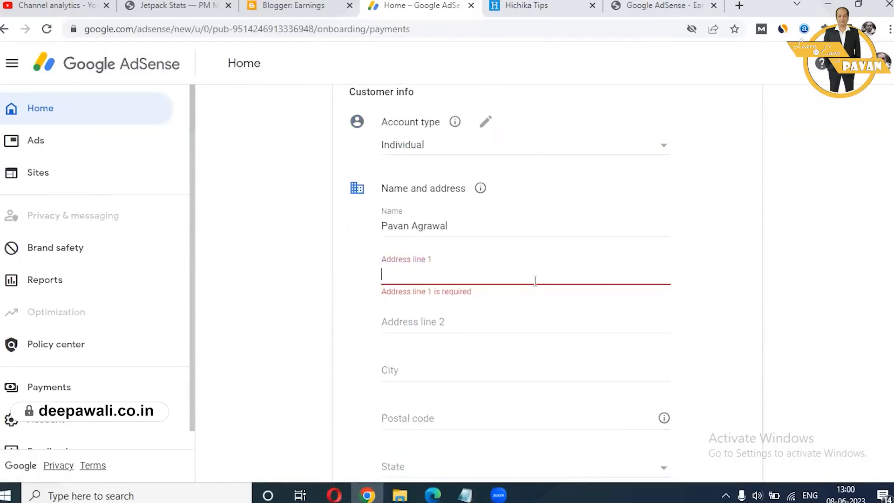
scroll(535, 280, down, 3)
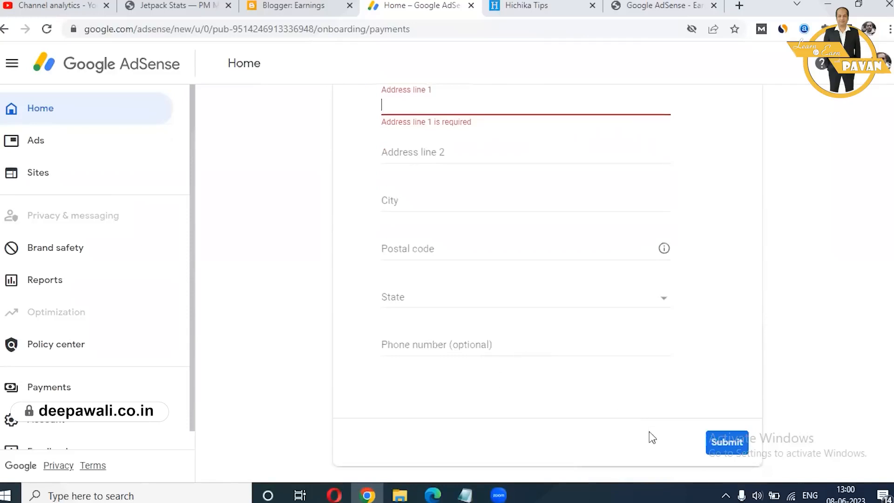
scroll(762, 315, up, 5)
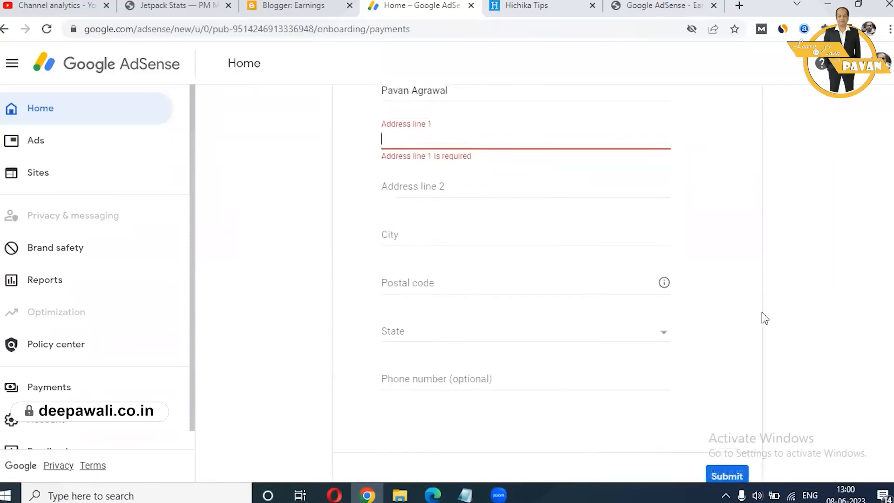
scroll(762, 313, down, 3)
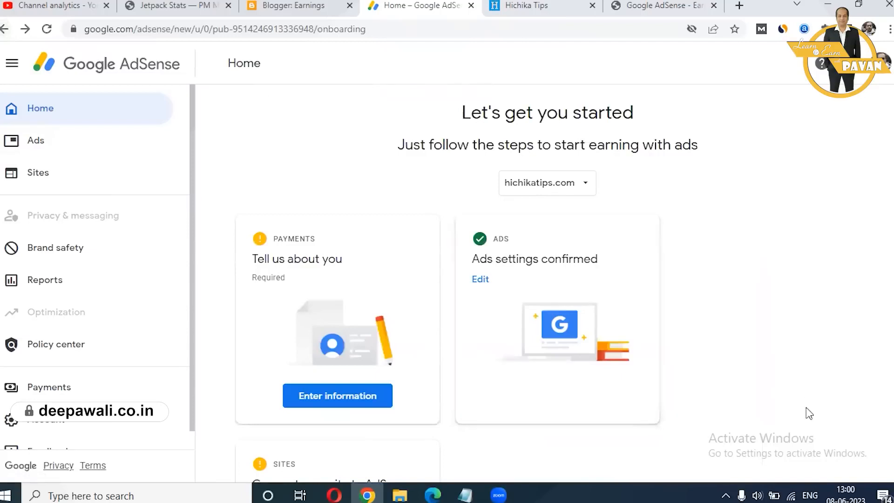
- Open the task for connecting hichikatips.com to AdSense and copy its AdSense code snippet
scroll(806, 407, down, 3)
scroll(806, 408, up, 2)
scroll(806, 408, down, 1)
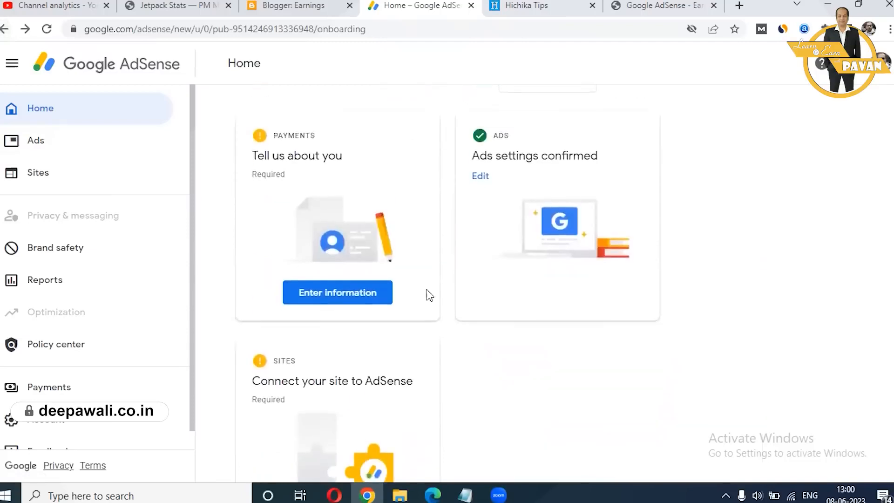
scroll(500, 331, down, 2)
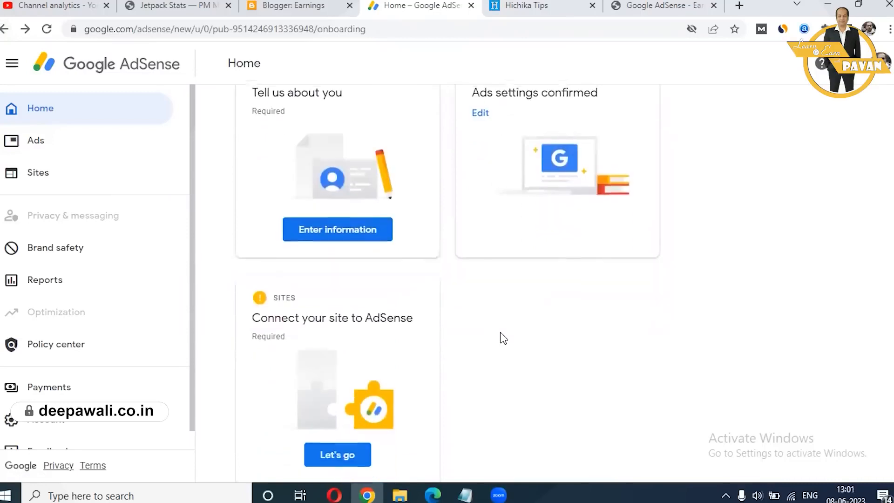
click(328, 445)
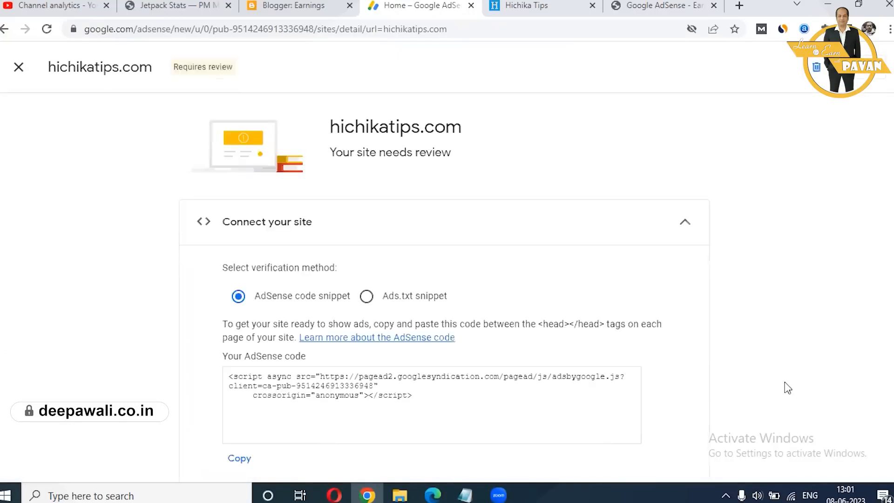
scroll(785, 383, down, 2)
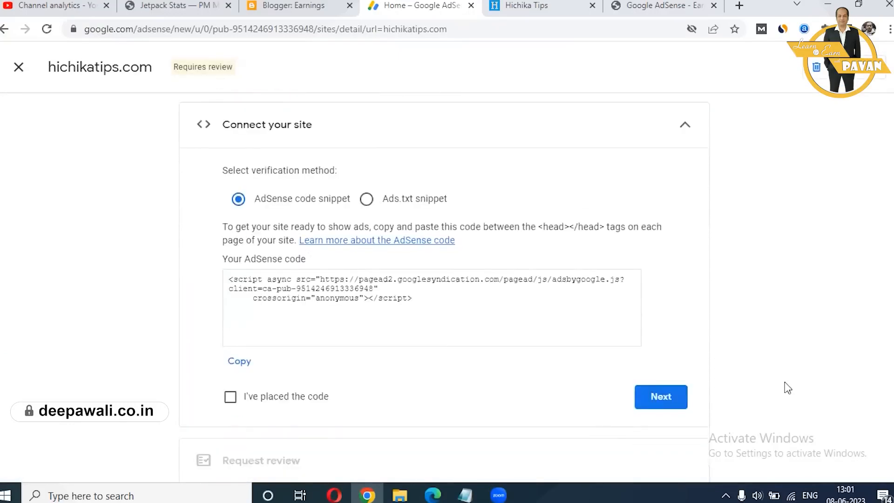
drag(412, 297, 219, 282)
key(ctrl+c)
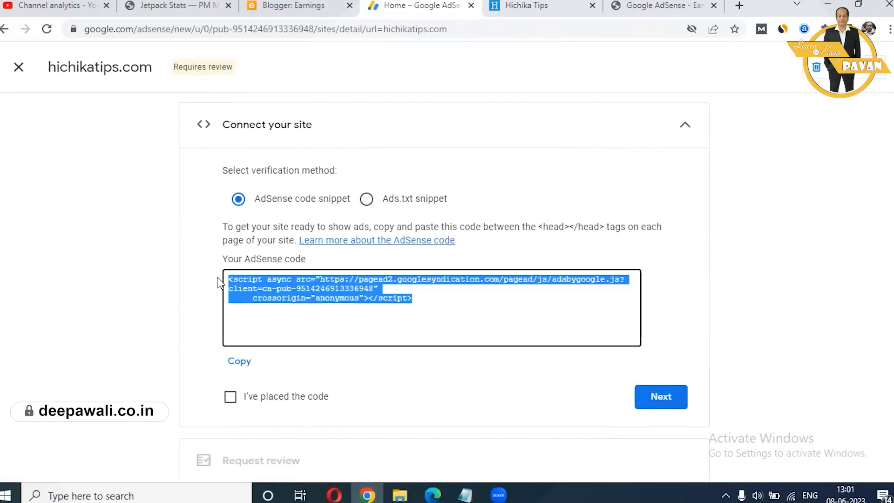
- Switch to Blogger and open the Hichika Tips theme for HTML editing
click(296, 5)
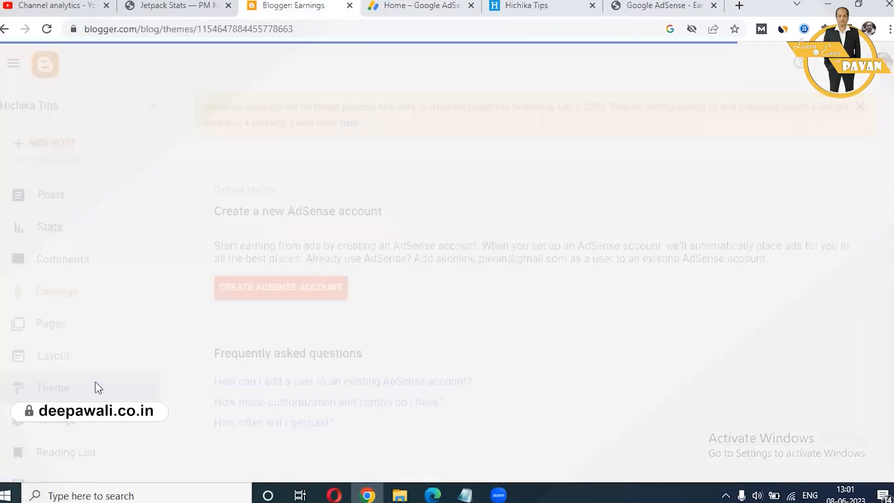
scroll(468, 219, down, 2)
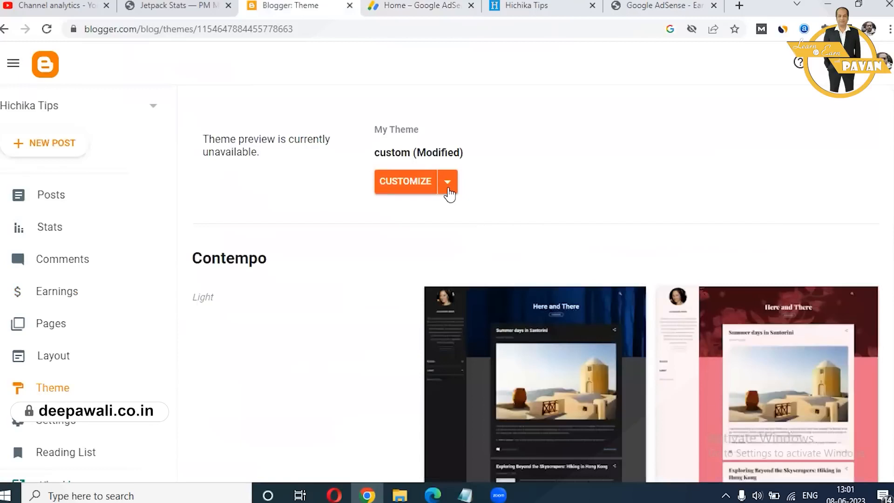
click(447, 182)
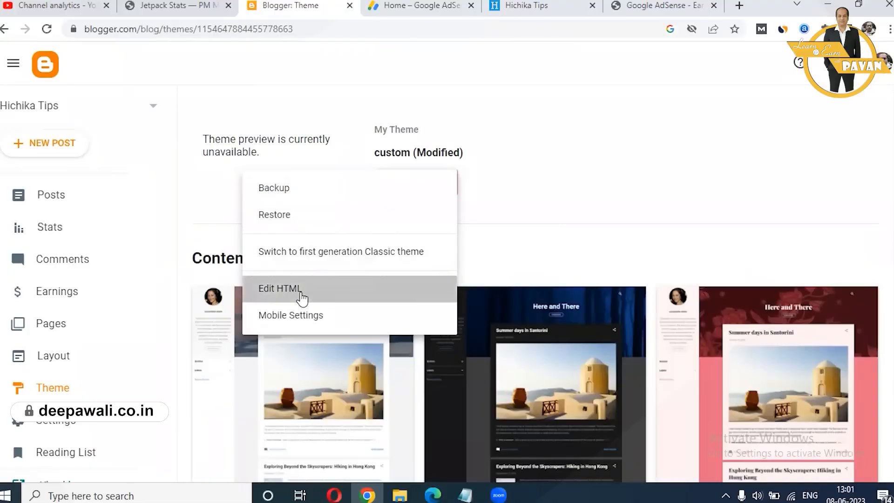
click(300, 292)
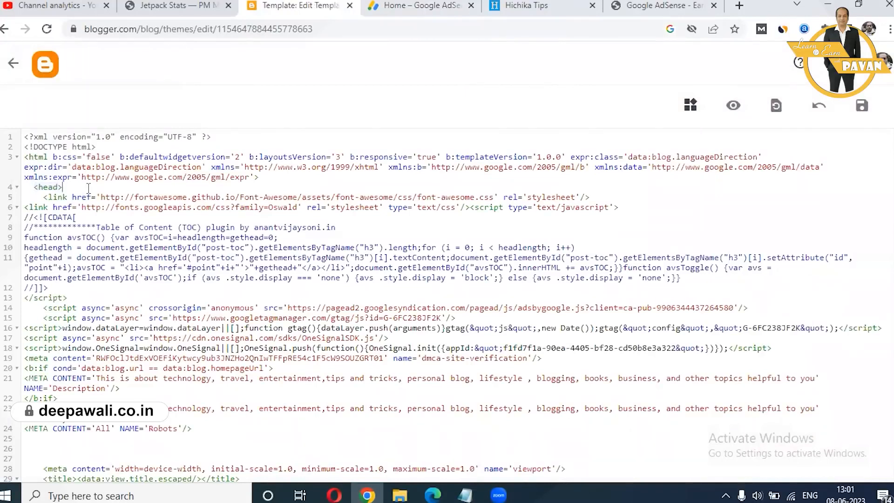
- Paste the AdSense code on a new line directly after the opening <head> tag in the theme HTML
click(89, 189)
key(Return)
key(ctrl+v)
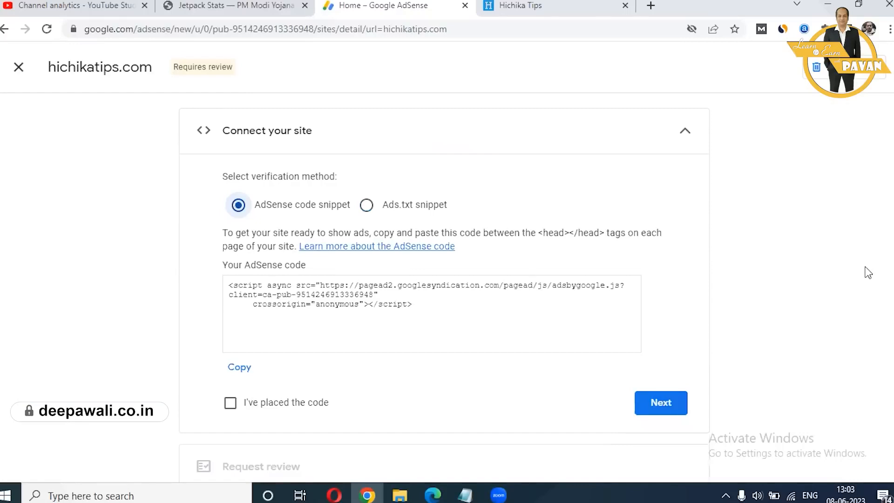
- Compare the Ads.txt snippet method, keep AdSense code snippet for verification, and confirm that the code has been placed
click(366, 208)
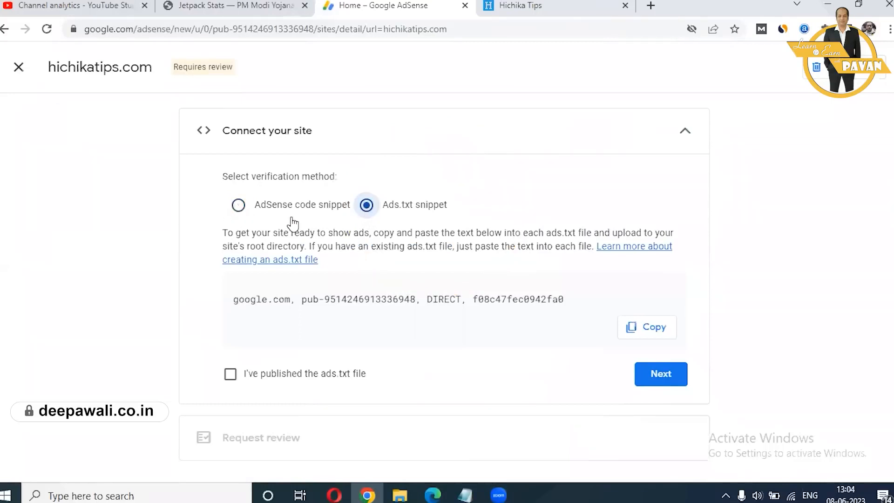
click(245, 208)
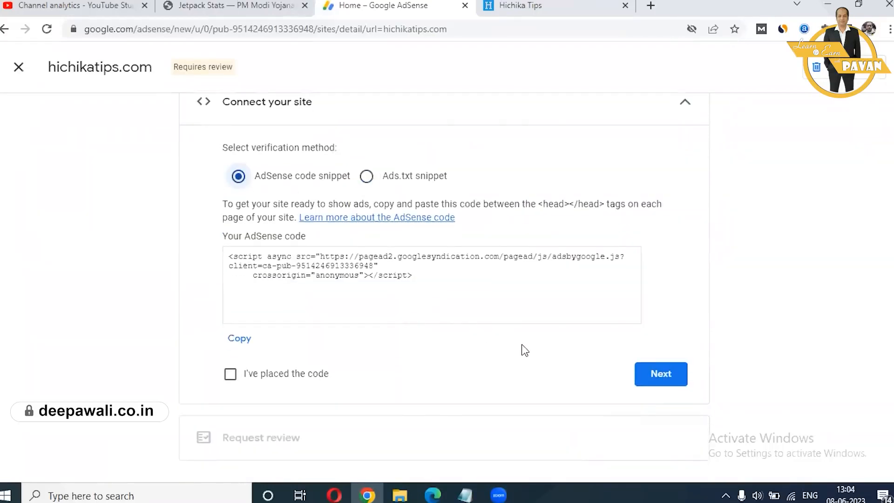
click(661, 383)
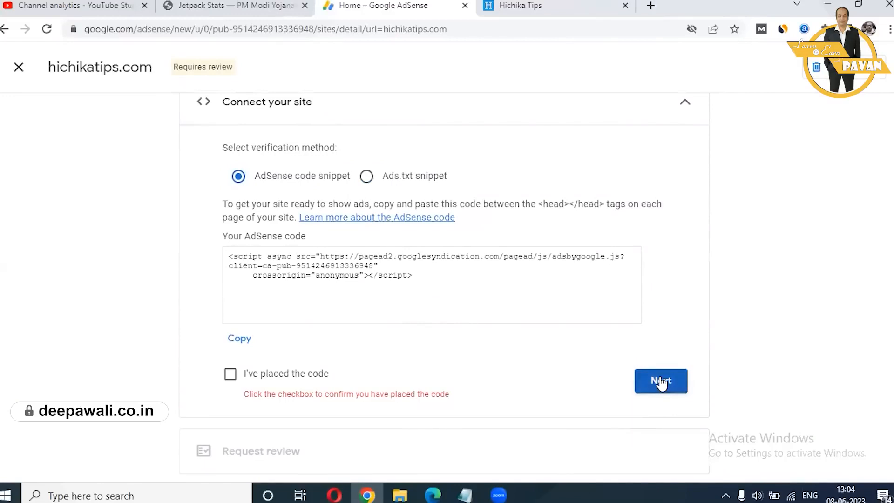
click(231, 375)
click(668, 378)
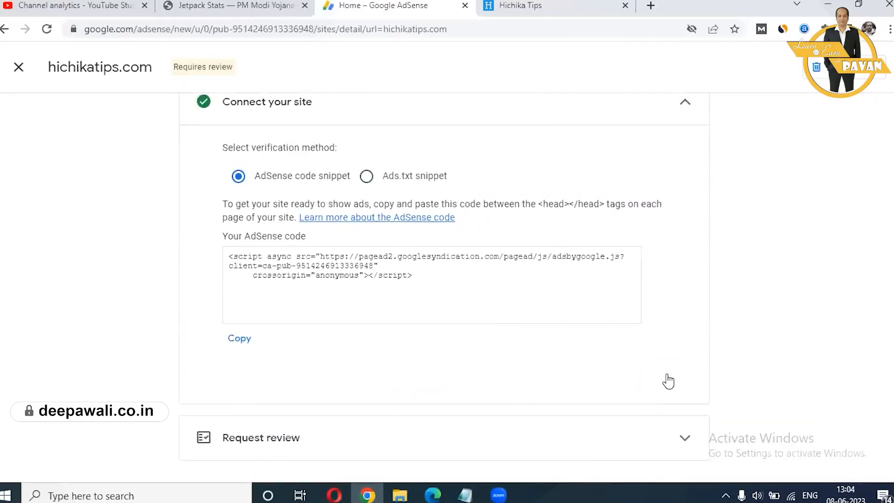
- Request the AdSense review of hichikatips.com and open the account's list of sites
click(619, 368)
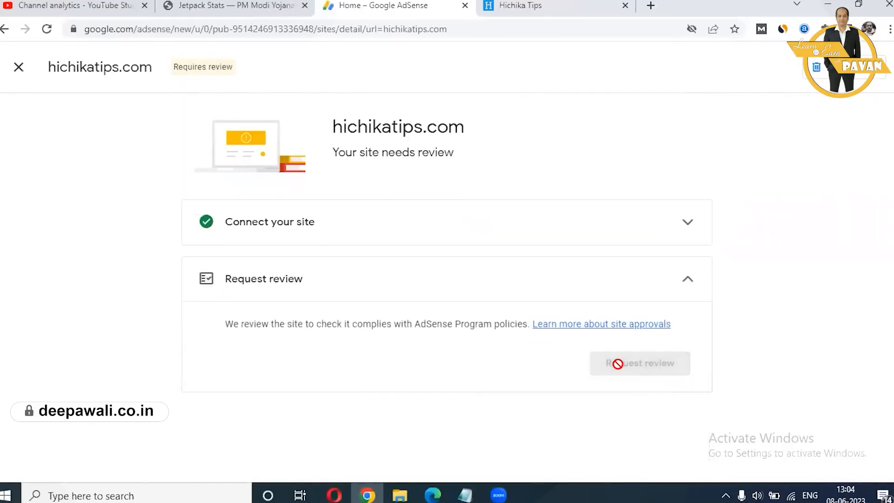
scroll(792, 329, down, 5)
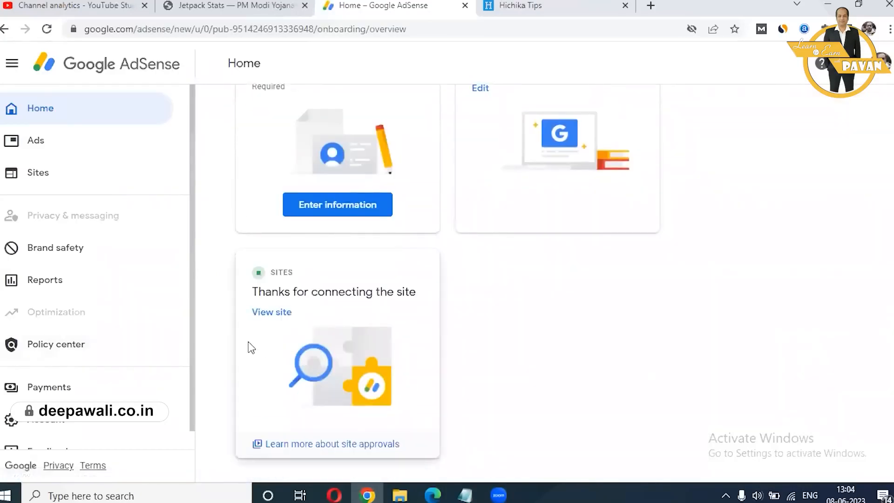
click(37, 172)
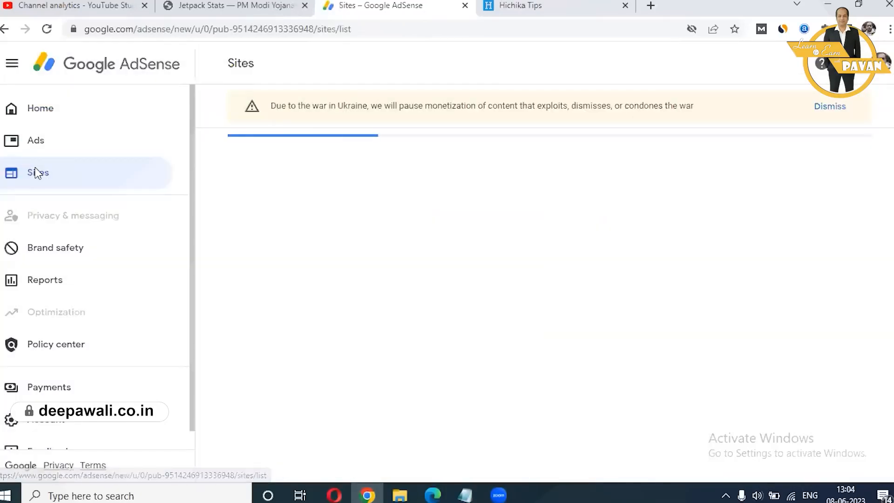
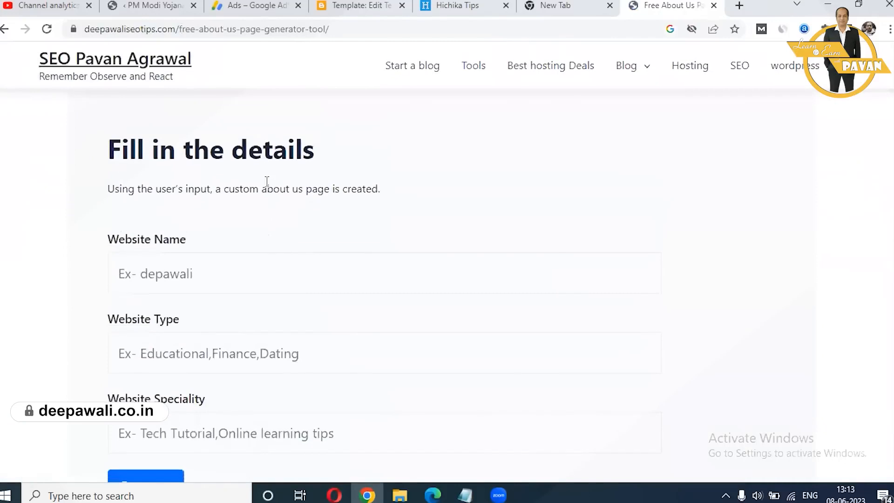
scroll(221, 270, down, 1)
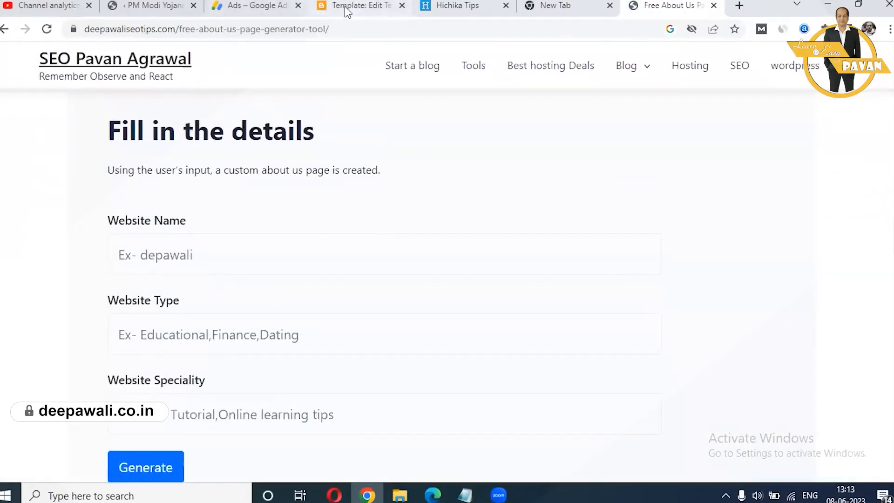
click(454, 5)
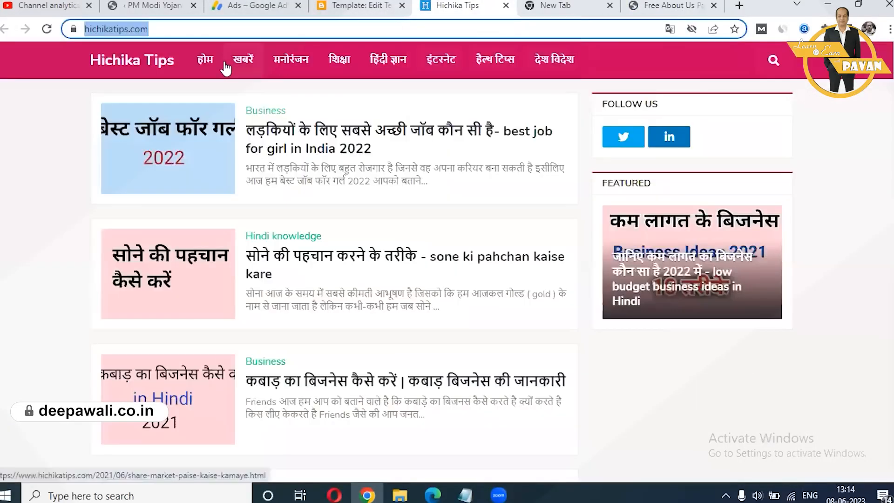
key(alt+Tab)
key(alt+Tab)
click(359, 260)
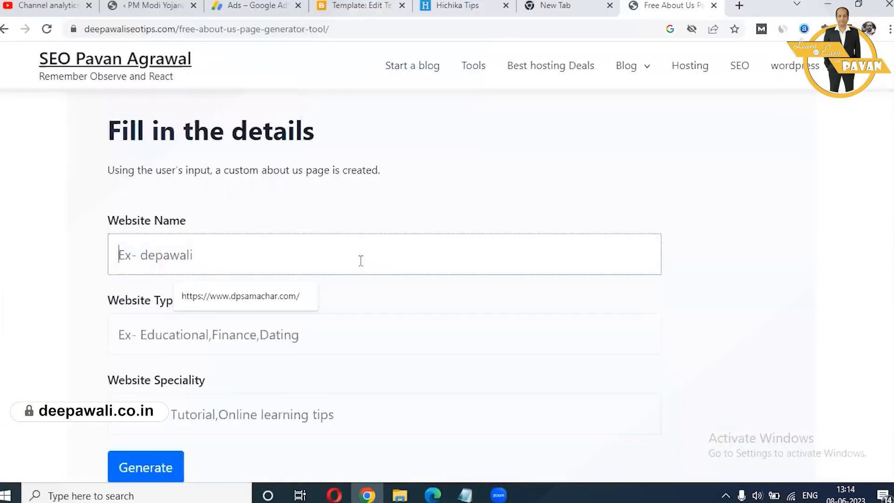
text(https://www.hichikatips.com/)
- Set the website type to Informational and the website speciality to Test in the About Us generator
click(289, 339)
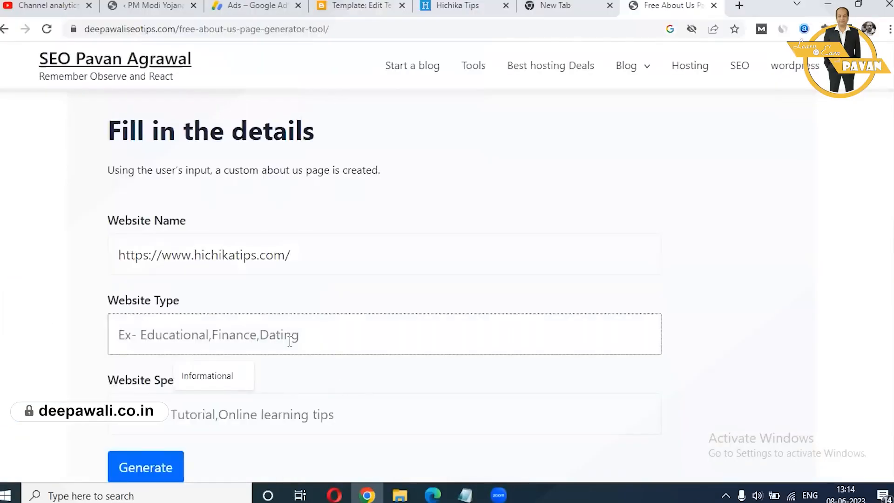
click(219, 382)
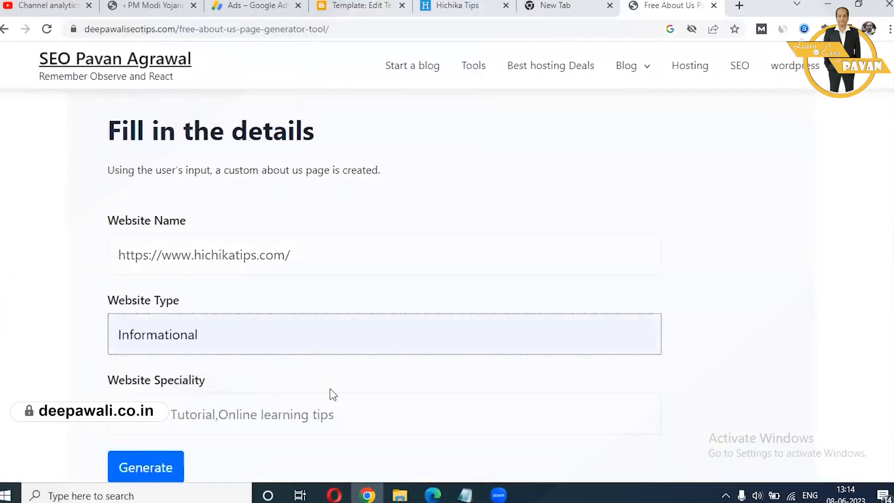
scroll(333, 394, down, 2)
click(253, 324)
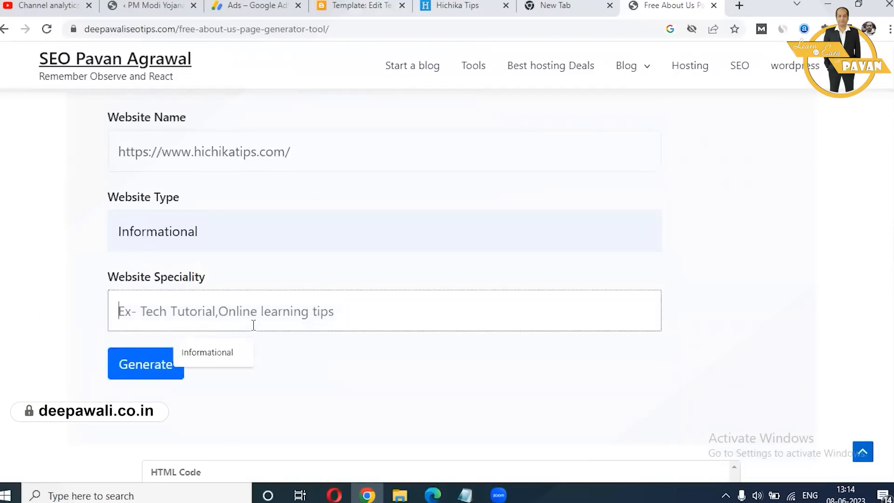
text(Test)
- Generate the About Us page and copy the resulting HTML code
scroll(254, 354, down, 3)
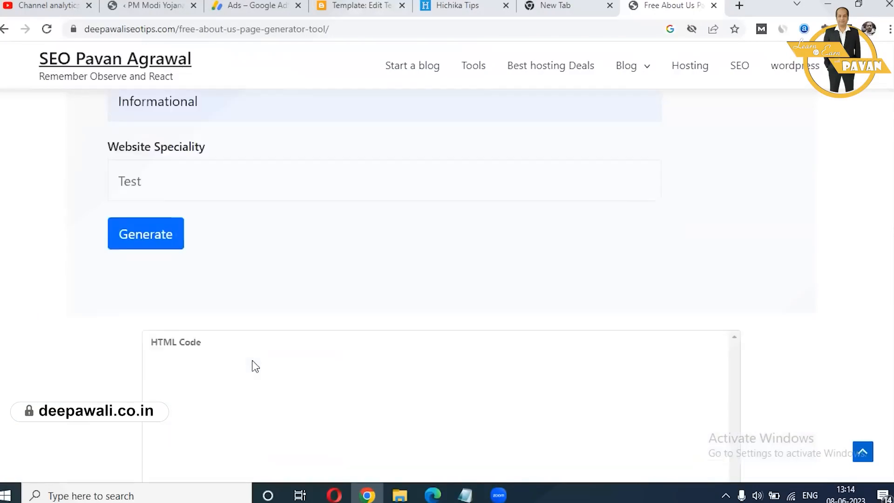
click(170, 194)
scroll(416, 288, down, 3)
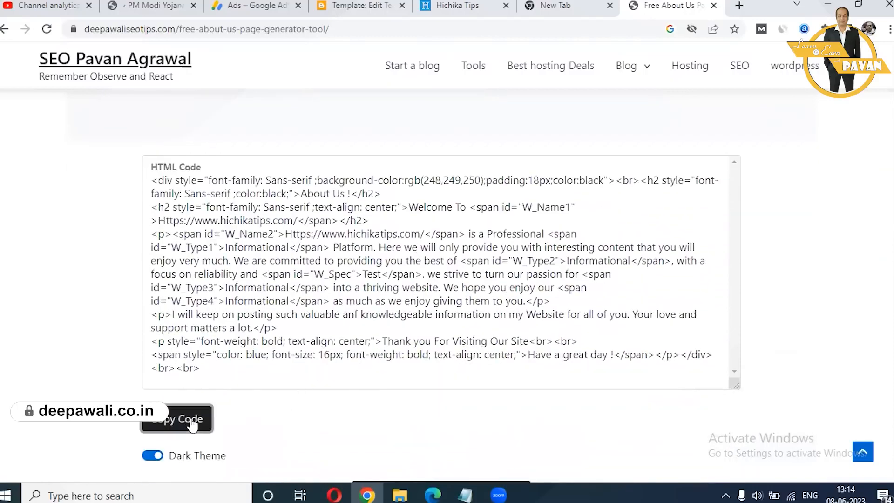
click(195, 421)
- Return to Blogger, leave the theme HTML editor and open the blog's list of pages
click(360, 6)
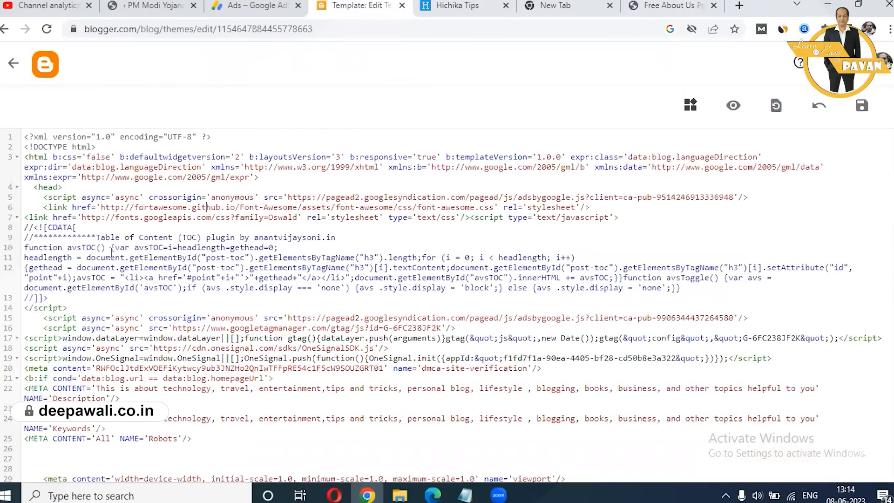
click(23, 66)
click(67, 317)
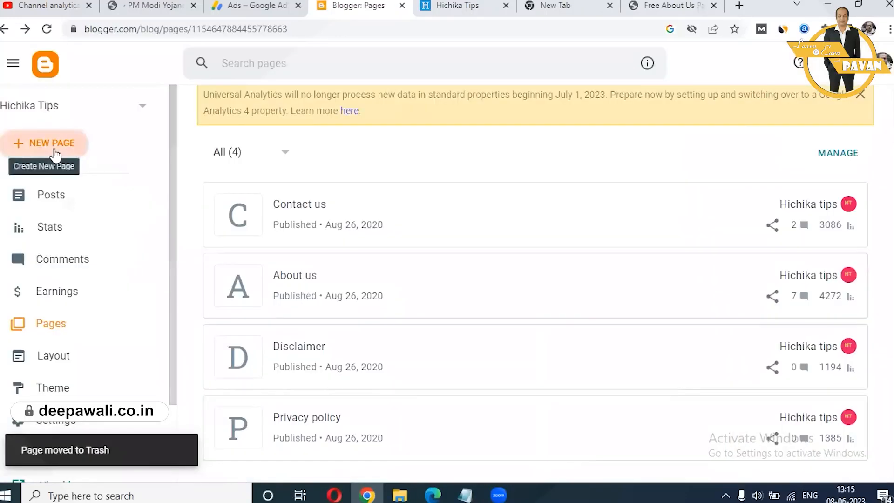
- Create a new blog page and switch its editor to HTML view
click(52, 145)
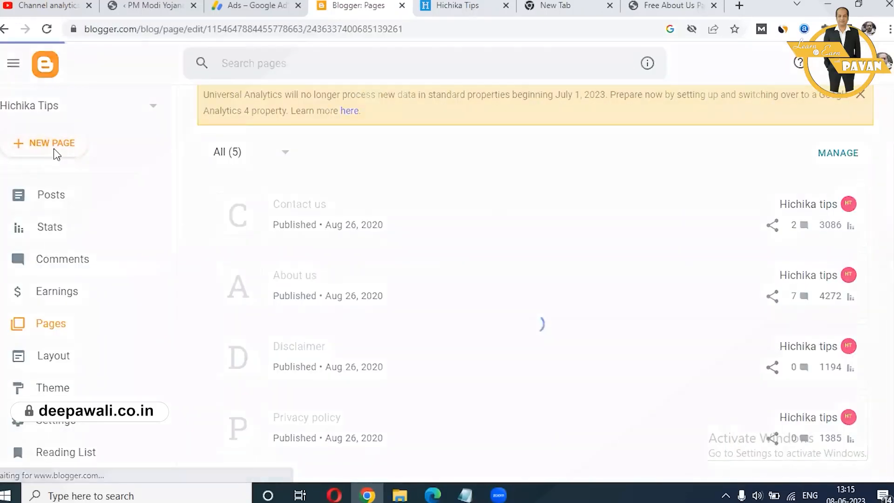
click(15, 155)
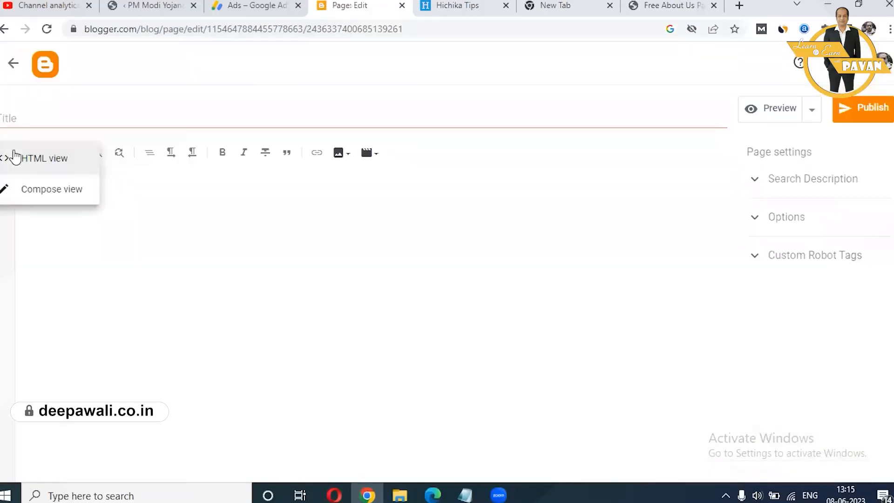
click(44, 189)
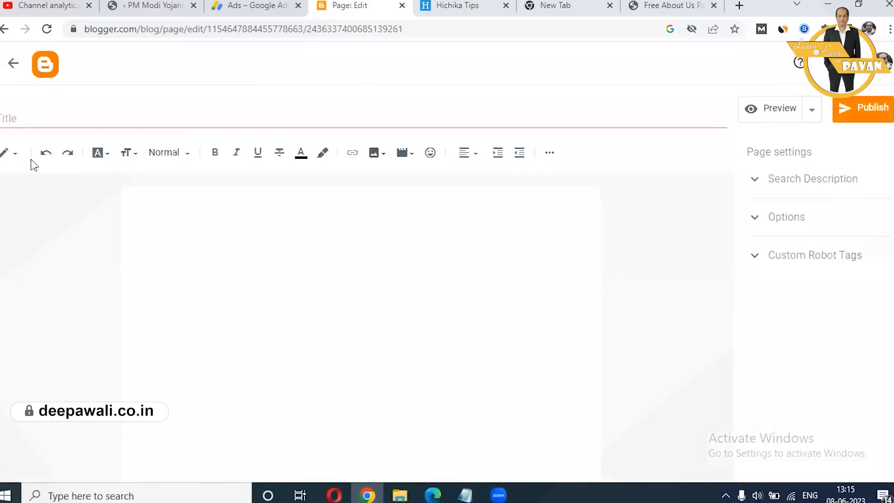
click(16, 154)
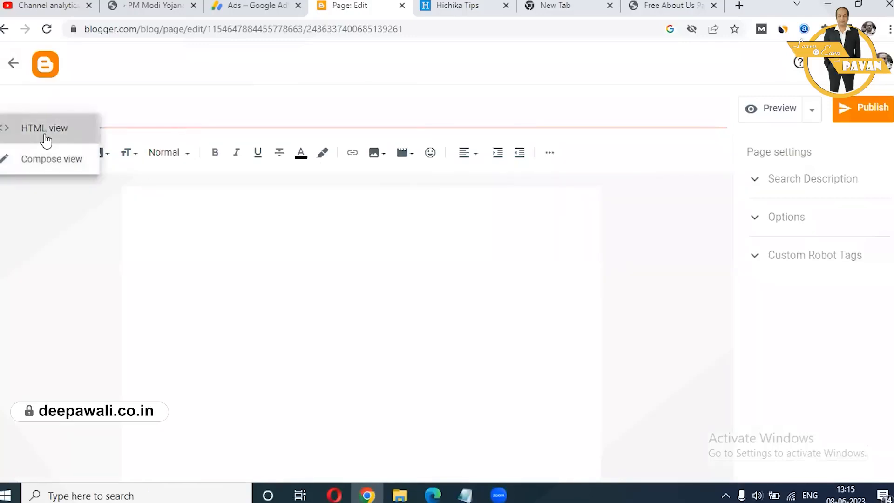
click(46, 130)
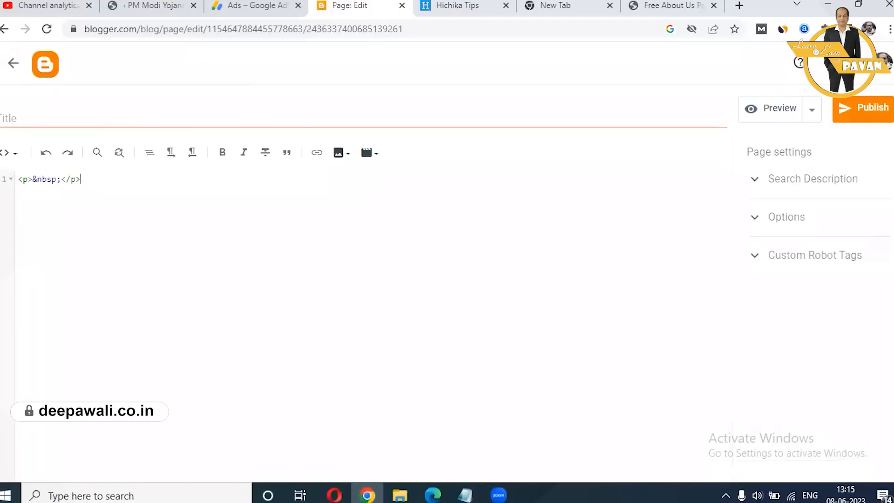
- Replace the placeholder markup in the new page with the generated About Us HTML code
key(ctrl+a)
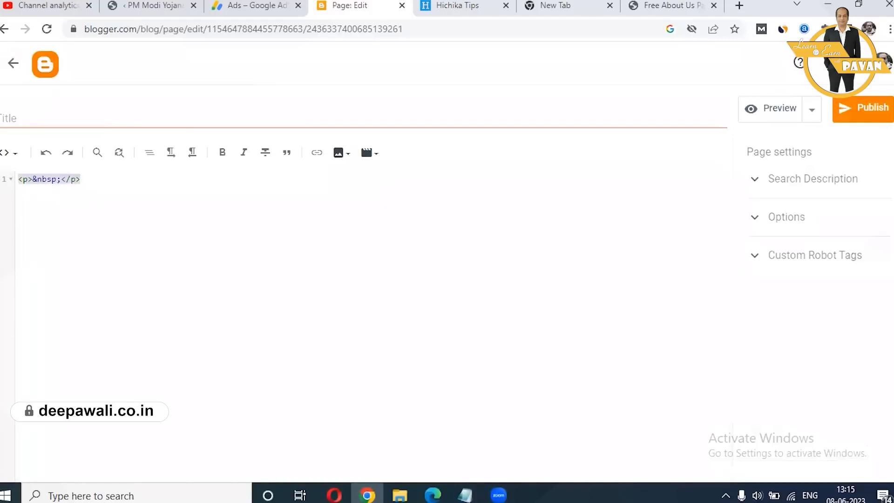
key(BackSpace)
text(<div style="font-family: Sans-serif ;background-color:rgb(248,249,250);padding:18px;color:black"><br><h2 style="font-family: Sans-serif ;color:black;">About Us !</h2> <h2 style="font-family: Sans-serif ;text-align: center;">Welcome To <span id="W_Name1" >Https://www.hichikatips.com/</span></h2> <p><span id="W_Name2">Https://www.hichikatips.com/</span> is a Professional <span id="W_Type1">Informational</span> Platform. Here we will only provide you with interesting content that you will enjoy very much. We are committed to providing you the best of <span id="W_Type2">Informational</span>, with a focus on reliability and <span id="W_Spec">Test</span>. we strive to turn our passion for <span id="W_Type3">Informational</span> into a thriving website. We hope you enjoy our <span id="W_Type4">Informational</span> as much as we enjoy giving them to you.</p> <p>I will keep on posting such valuable anf knowledgeable information on my Website for all of you. Your love and support matters a lot.</p> <p style="font-weight: bold; text-align: center;">Thank you For Visiting Our Site<br><br> <span style="color: blue; font-size: 16px; font-weight: bold; text-align: center;">Have a great day !</span></p></div><br><br>)
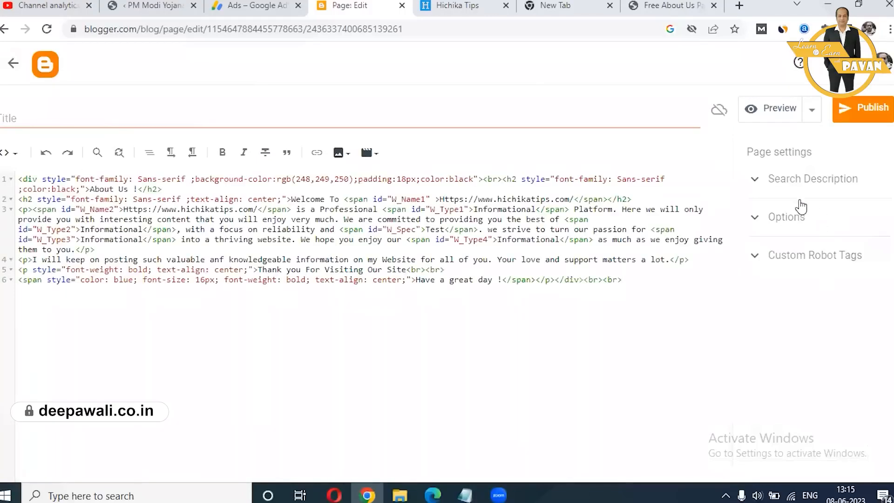
- Title the page About Us and publish it to the blog
click(797, 191)
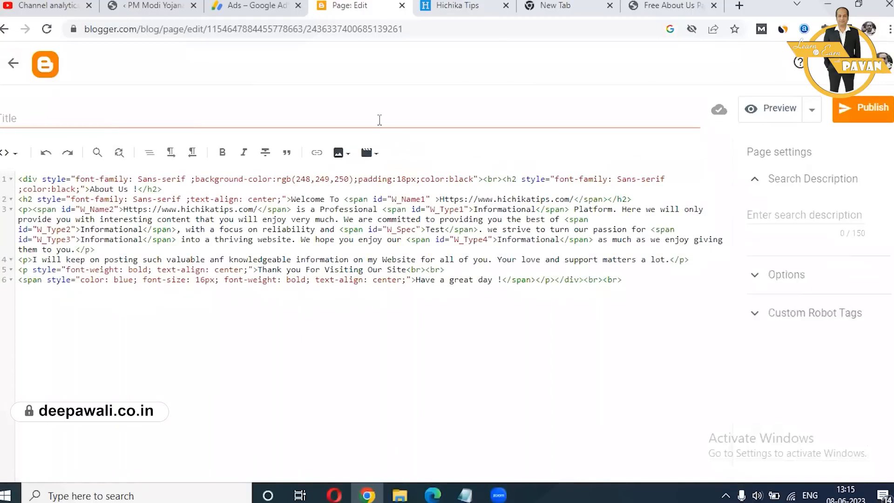
click(380, 120)
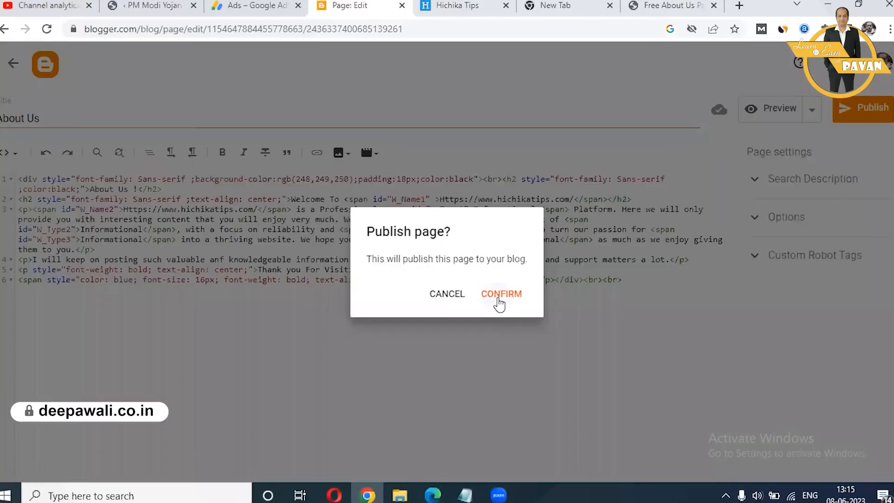
click(498, 299)
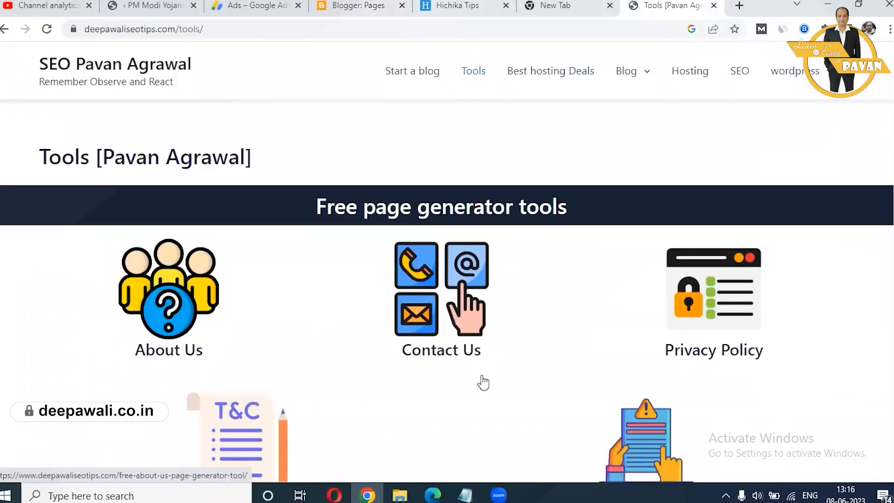
- Look over the free page generator tools and check the page links in the Hichika Tips site's footer
scroll(483, 382, down, 3)
scroll(576, 343, up, 3)
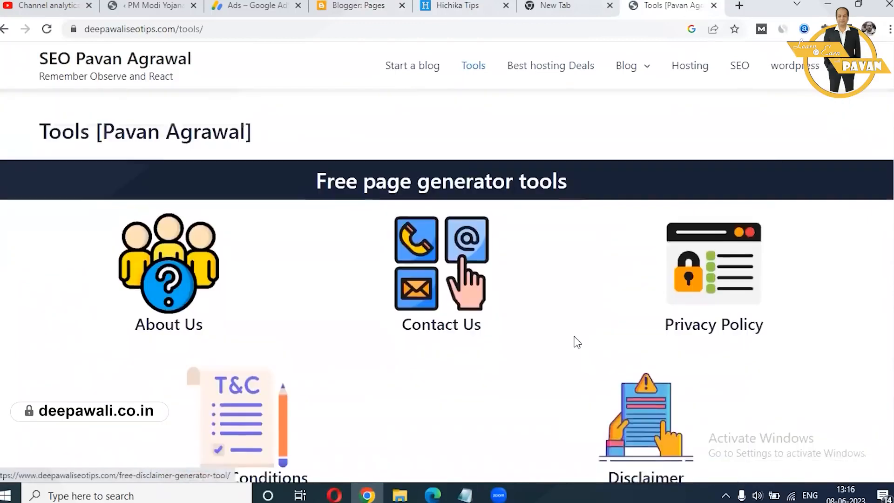
click(452, 6)
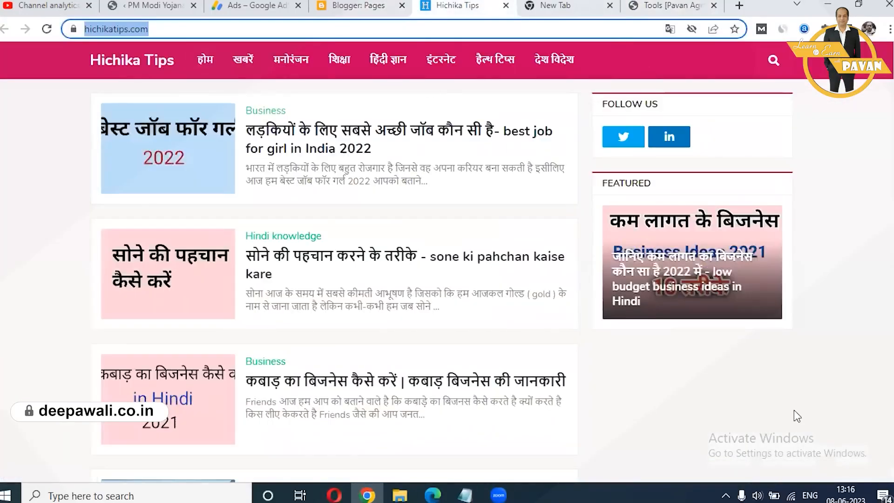
scroll(794, 410, down, 15)
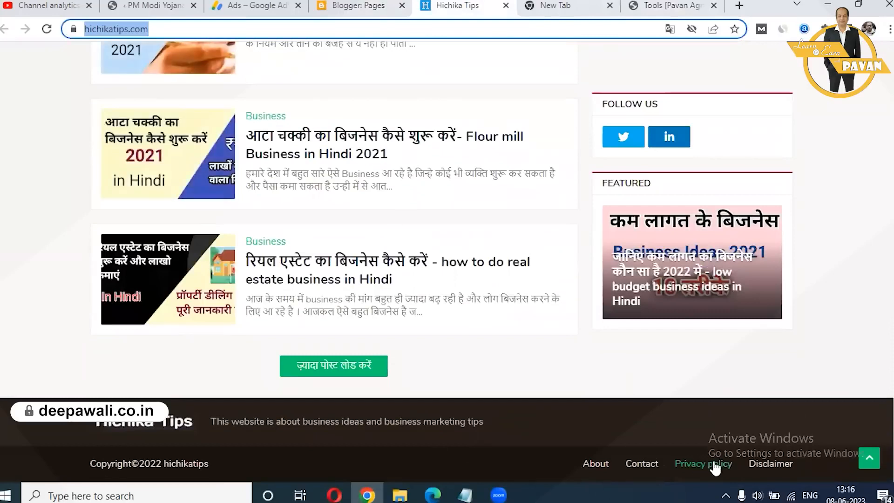
scroll(700, 463, up, 5)
scroll(334, 279, up, 3)
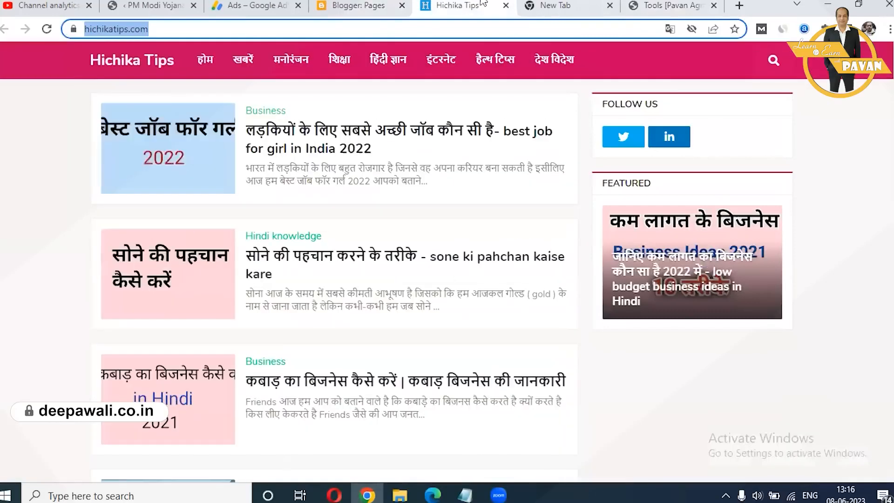
- Switch to the PM Modi Yojana WordPress admin and open the list of all pages
click(543, 6)
click(154, 6)
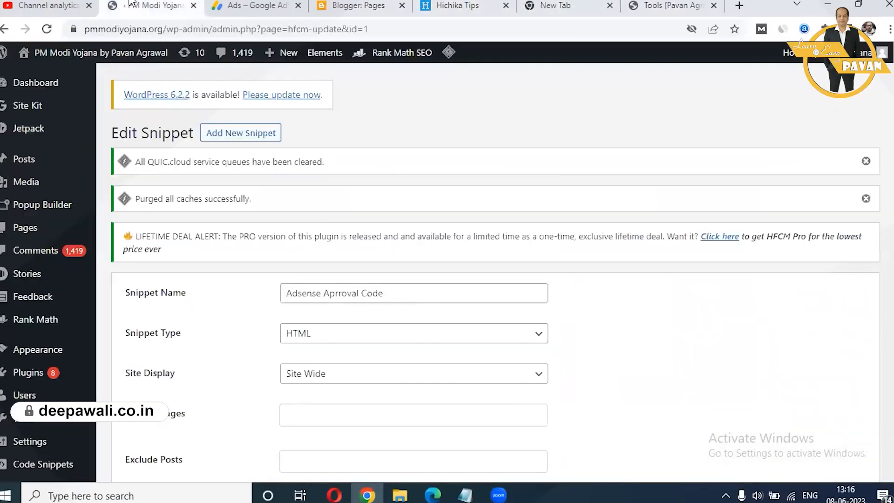
mouse_move(30, 167)
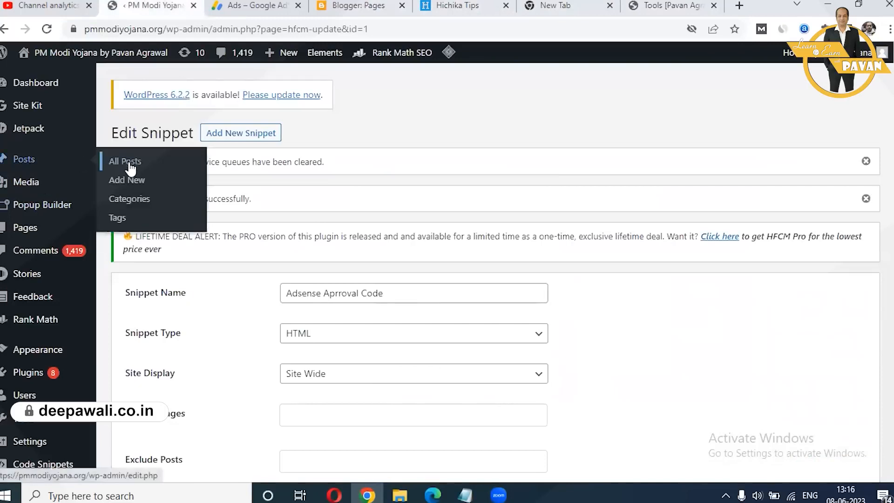
mouse_move(28, 227)
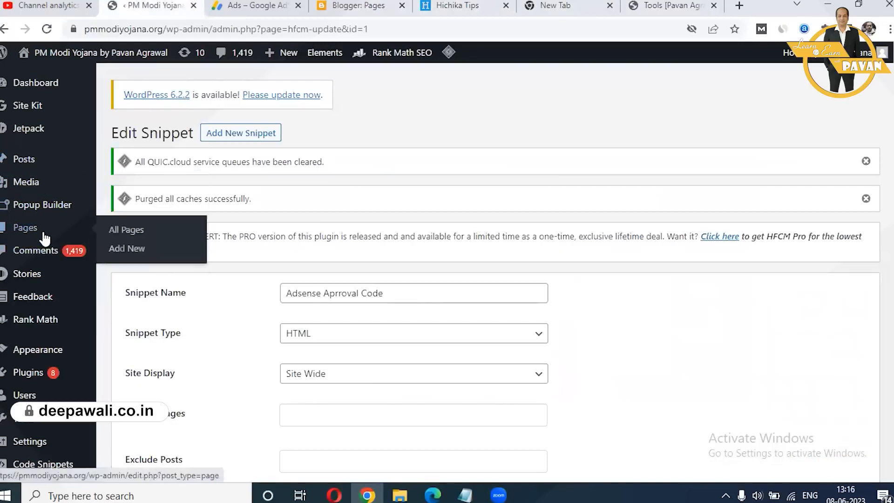
click(124, 230)
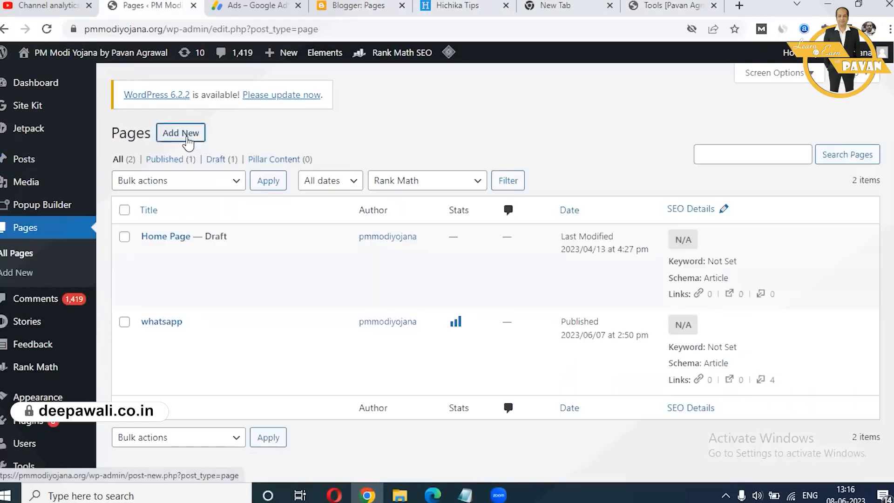
- Add a page titled About US with the generated code in a Custom HTML block and publish it
text(About US)
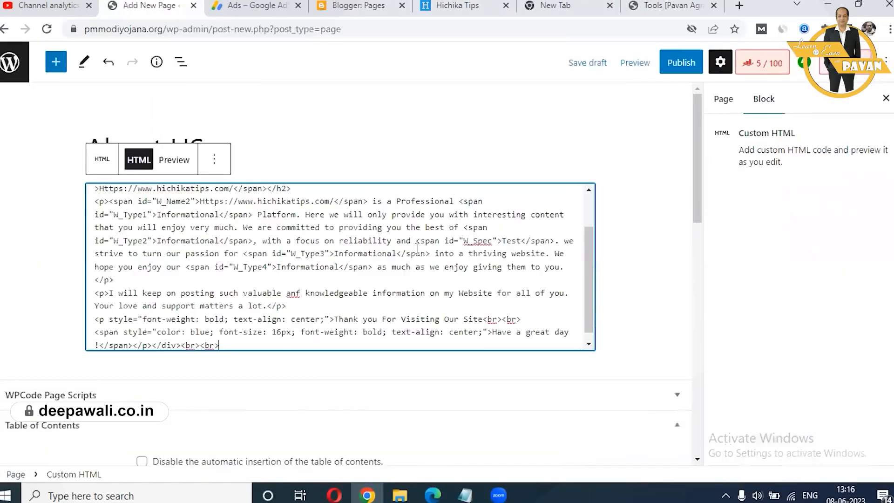
scroll(416, 270, up, 2)
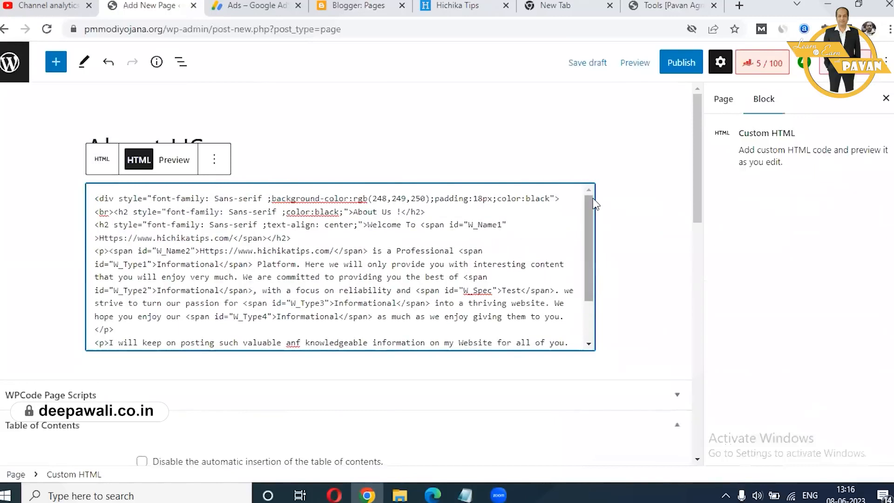
click(685, 65)
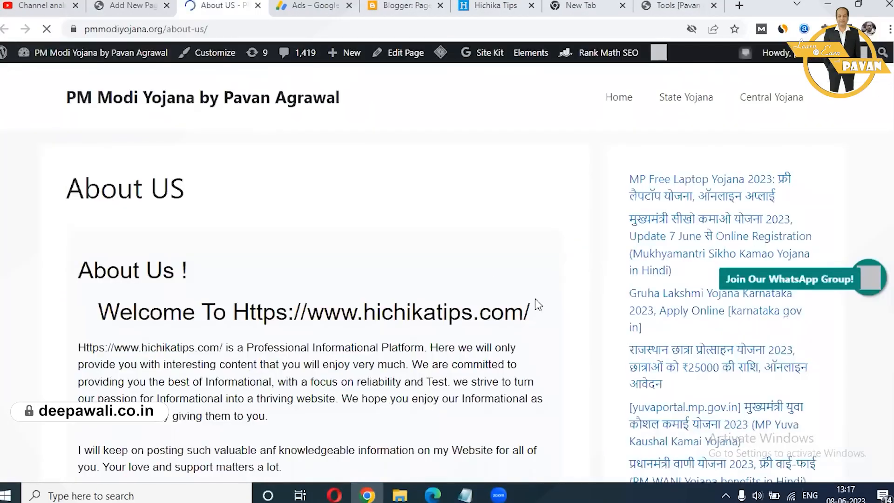
- Read through the published About US page on the WordPress site
scroll(535, 298, down, 5)
scroll(535, 298, down, 2)
scroll(535, 297, up, 4)
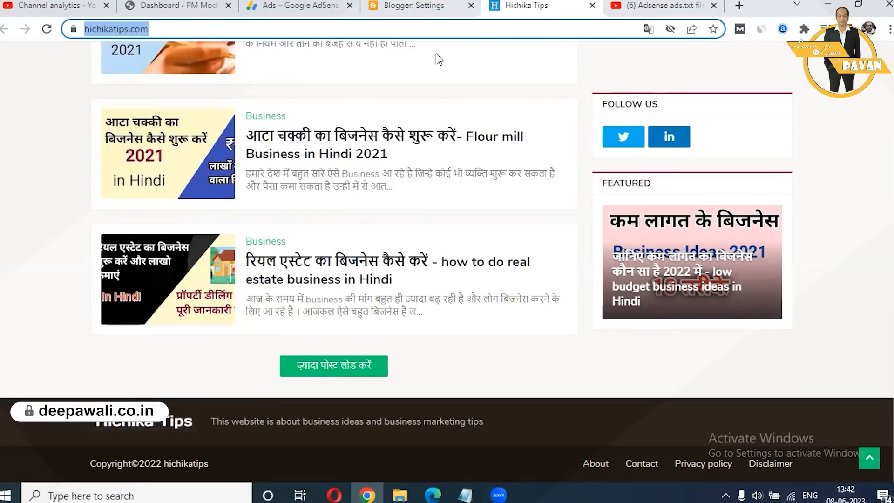
- Return to the PM Modi Yojana WordPress dashboard and open the site's menu editor
click(275, 4)
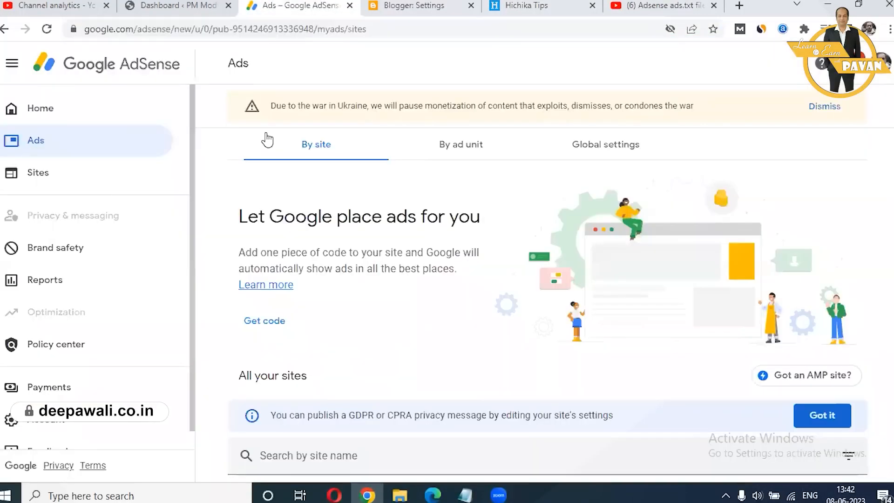
click(188, 4)
mouse_move(52, 281)
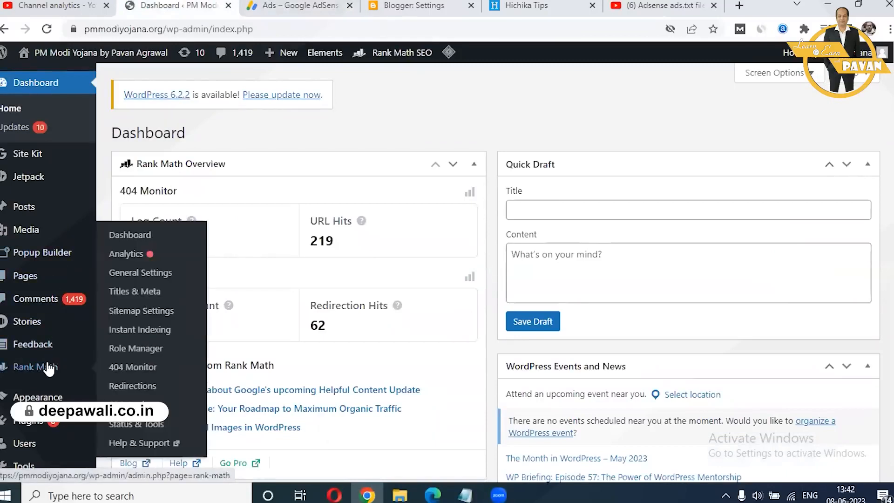
mouse_move(49, 400)
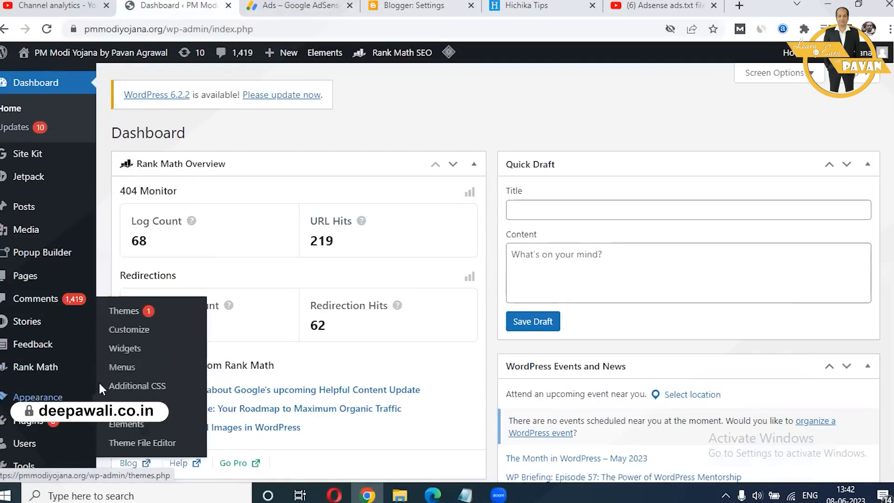
click(130, 369)
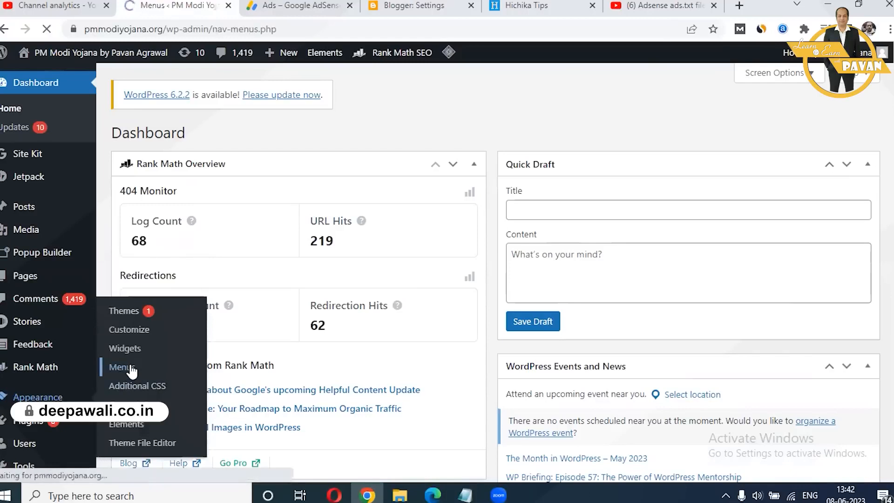
- Check the Footer Menu's About US item and Secondary Menu display location, and save the menu
scroll(448, 334, down, 2)
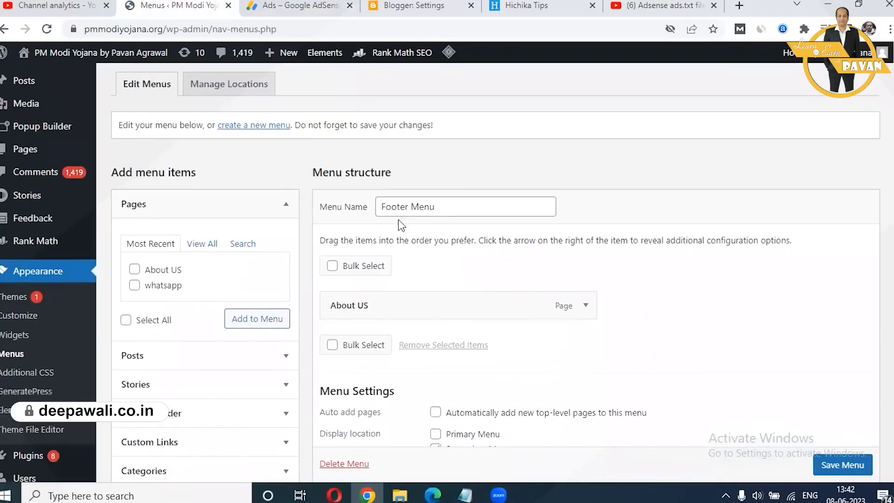
scroll(281, 234, up, 2)
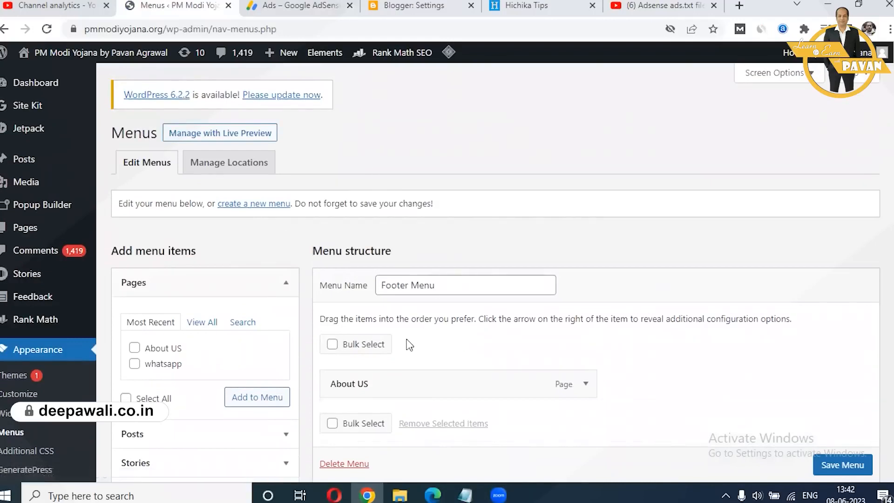
scroll(410, 344, down, 2)
scroll(446, 373, down, 3)
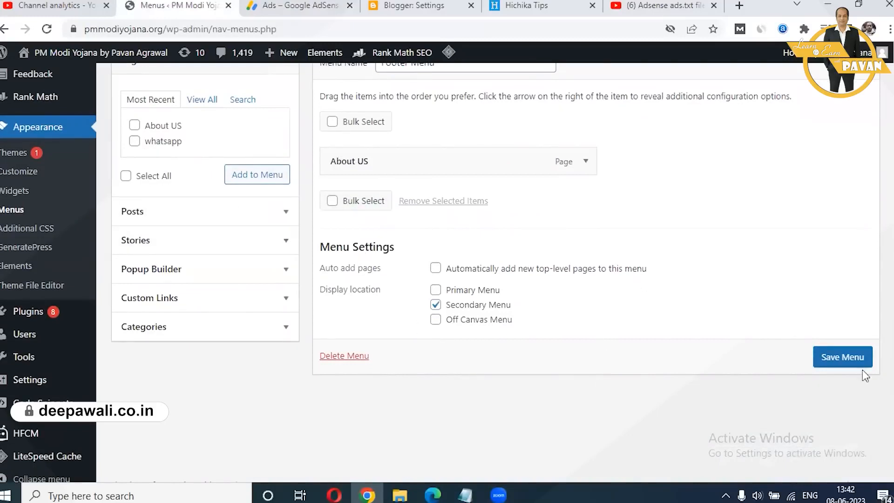
click(848, 365)
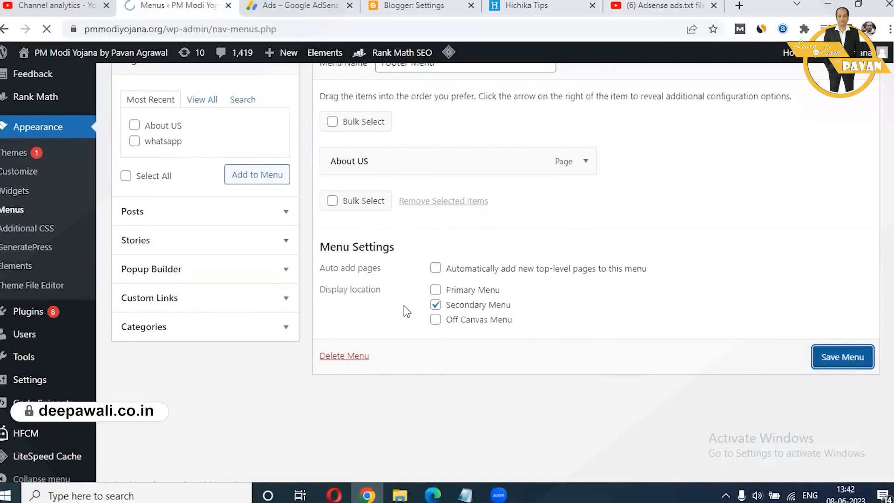
- Open the WordPress widget areas, retrying after the failed page load, and expand the Footer Bar area
scroll(45, 395, down, 2)
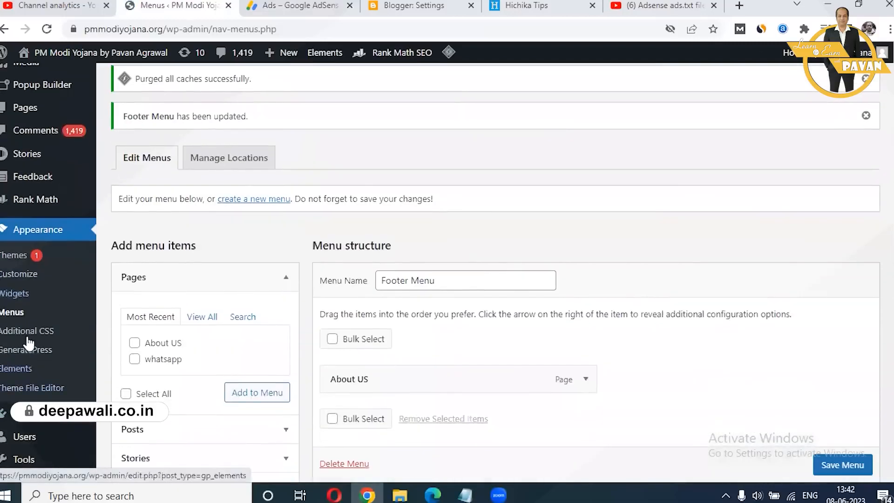
click(29, 301)
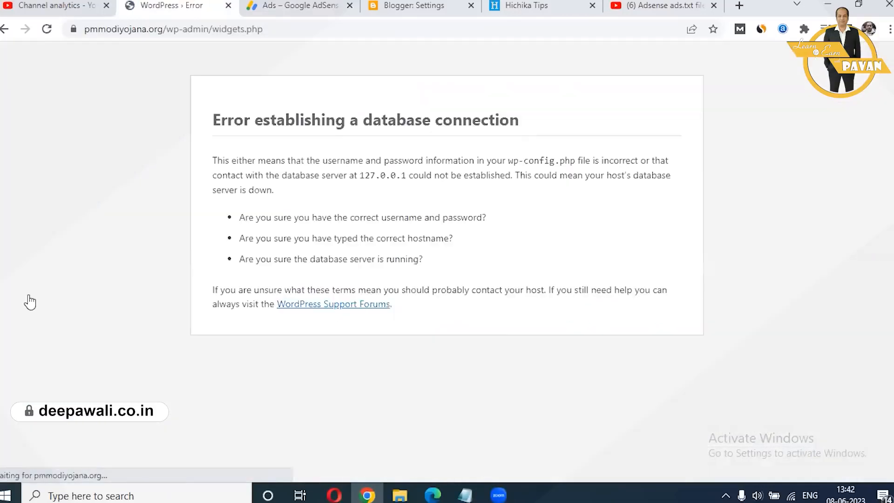
click(139, 316)
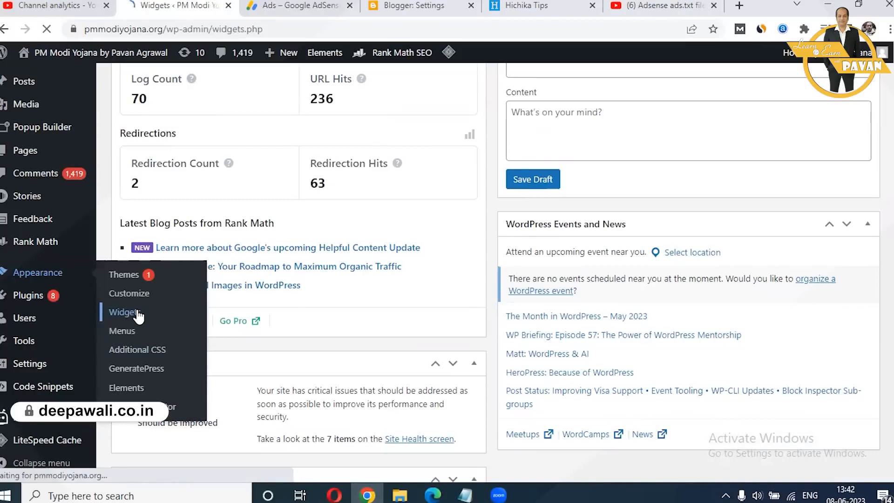
scroll(708, 301, down, 3)
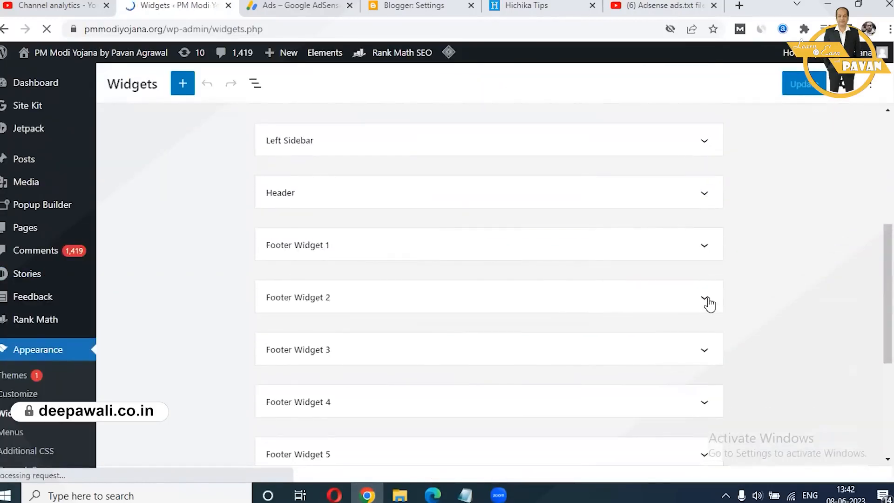
scroll(709, 304, down, 4)
click(707, 329)
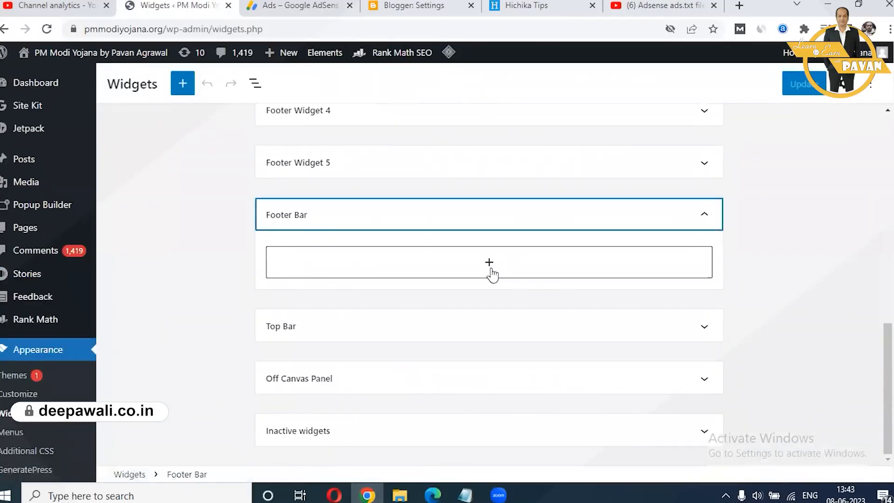
- Add a Navigation Menu widget to the Footer Bar, titled Footer Menu and using the Footer Menu, and update the widgets
click(492, 270)
text(menu)
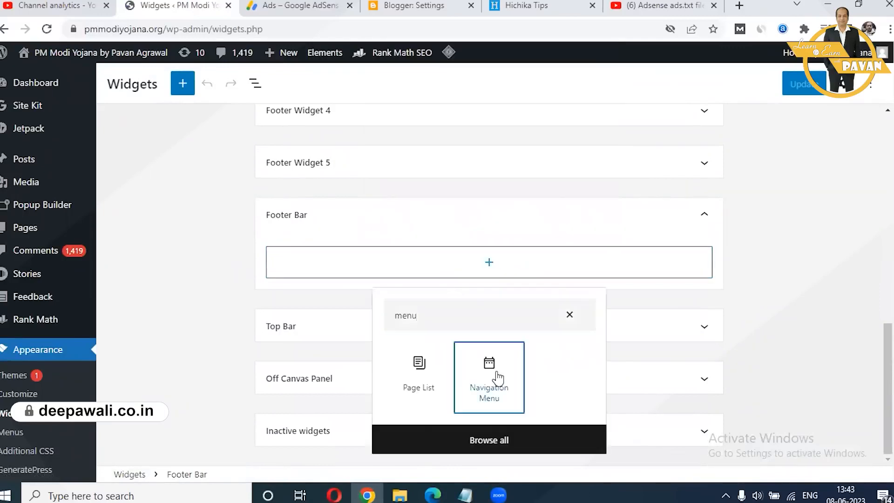
click(497, 376)
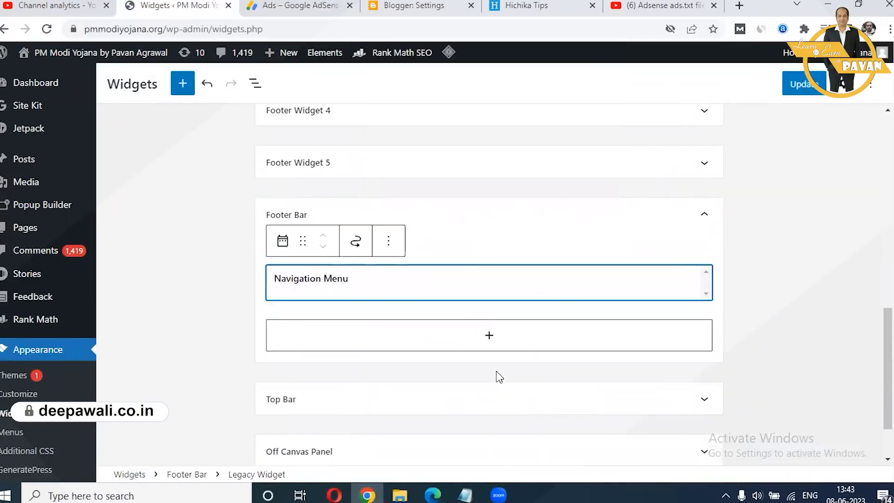
click(462, 234)
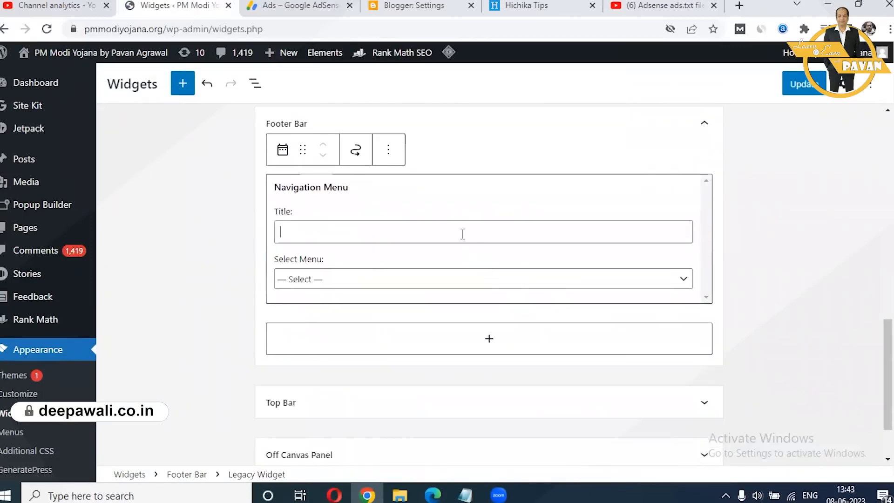
text(Footer Menu)
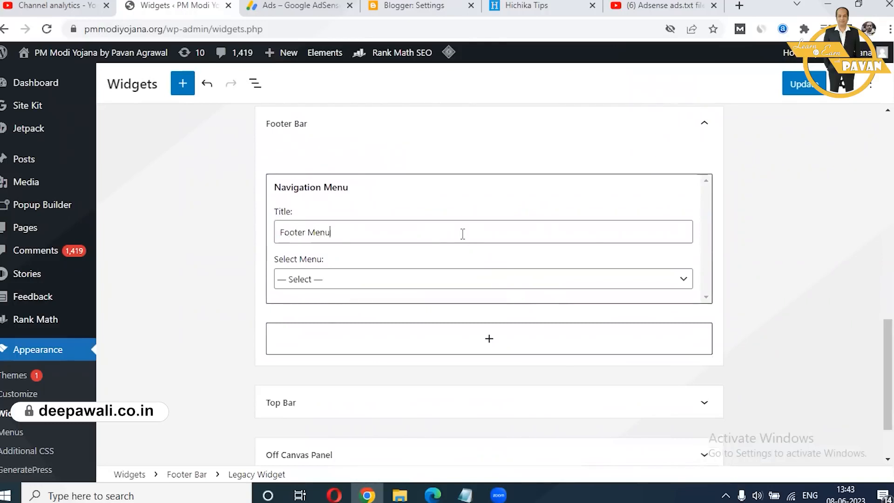
click(487, 278)
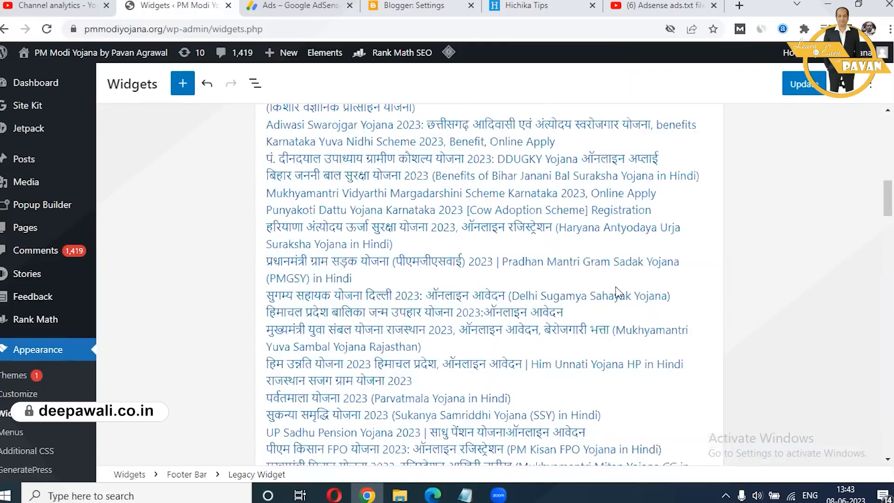
scroll(773, 288, up, 10)
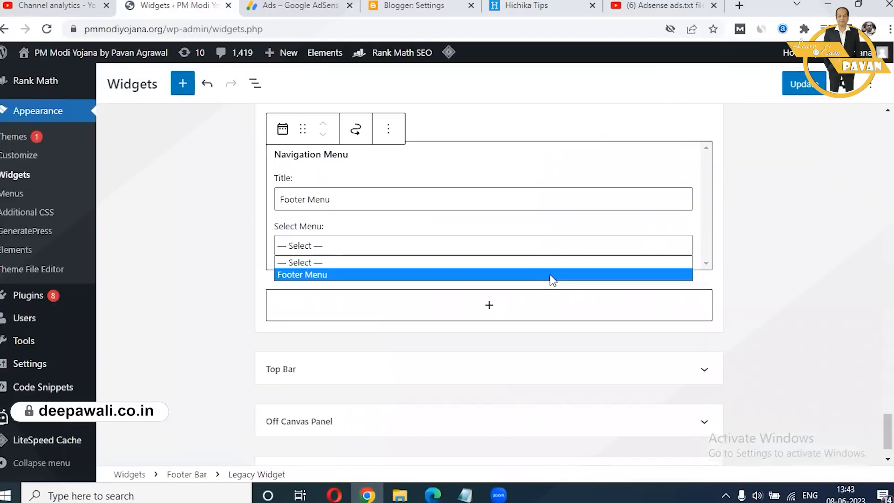
click(552, 275)
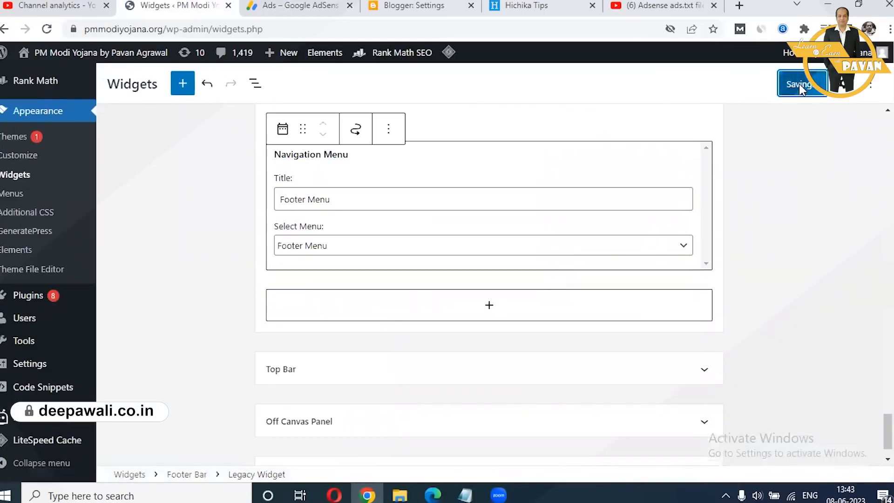
- Open the PM Modi Yojana site in a new browser tab and check its footer
click(738, 6)
text(p)
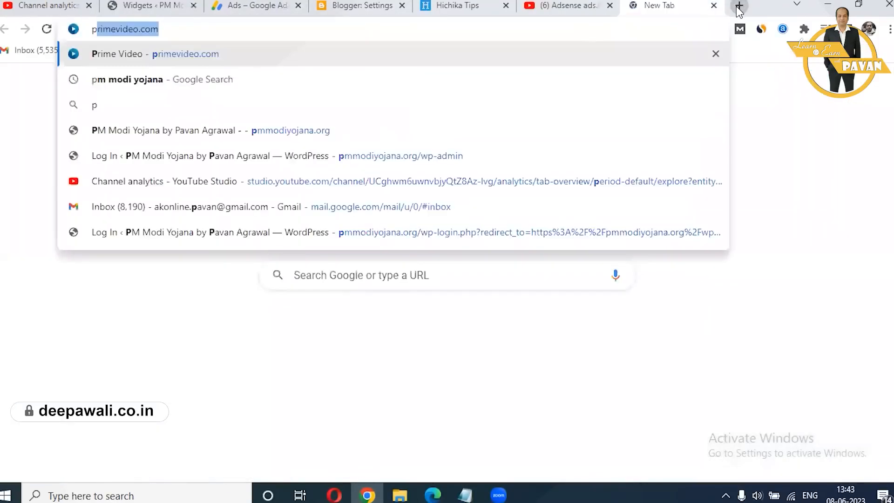
key(Return)
scroll(828, 319, down, 5)
scroll(828, 319, down, 10)
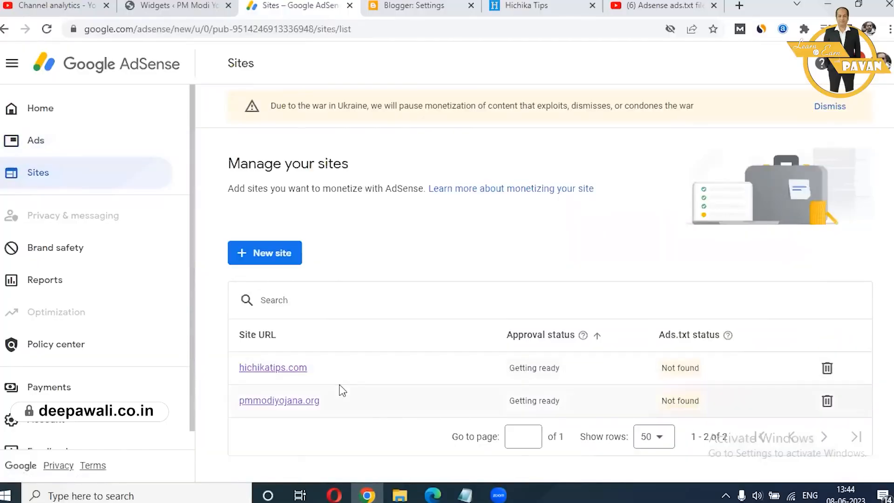
- Open hichikatips.com in the AdSense sites list and copy its Ads.txt snippet from the site connection section
click(257, 370)
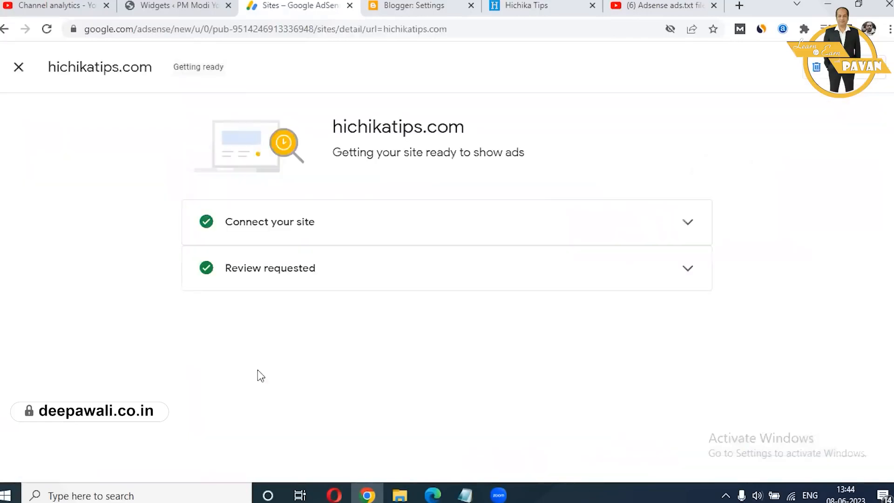
click(664, 235)
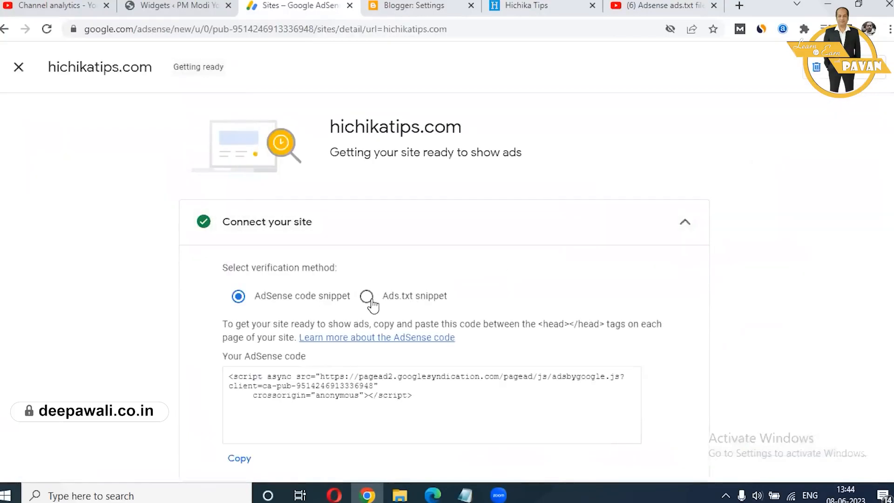
click(366, 297)
scroll(598, 295, down, 1)
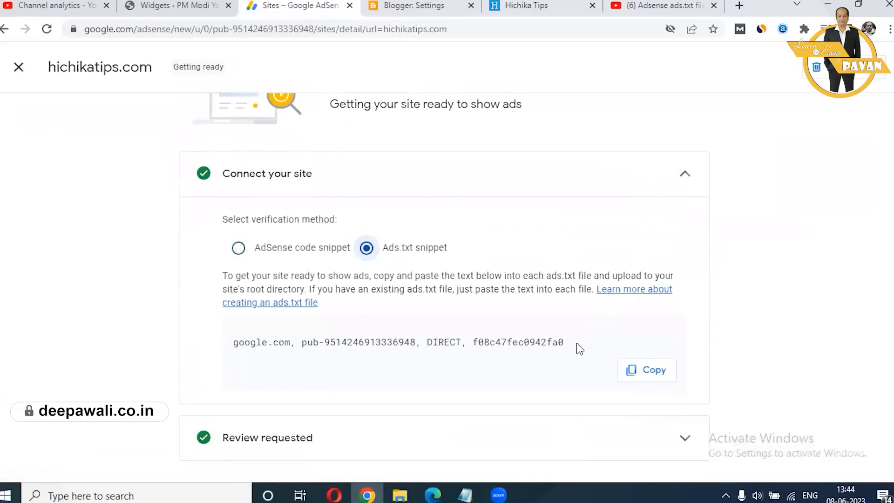
click(629, 377)
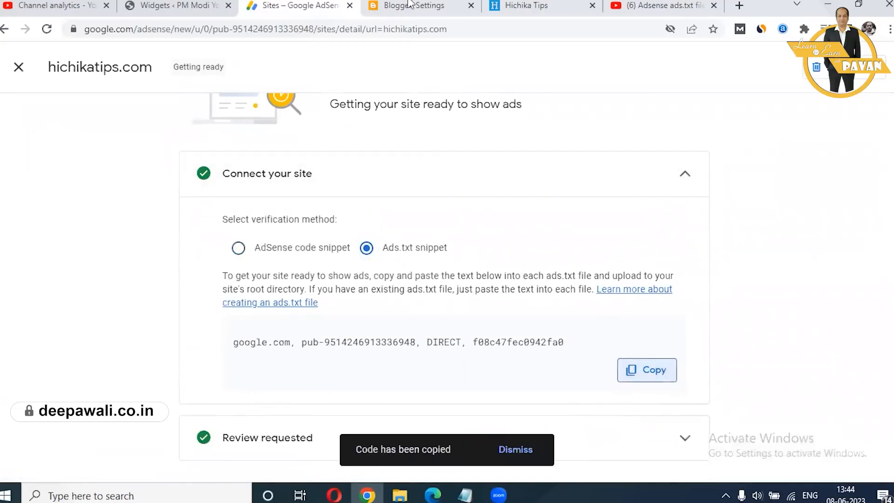
- In the Hichika Tips blog's Blogger settings, paste the copied snippet as the custom ads.txt and save it
click(410, 5)
click(66, 425)
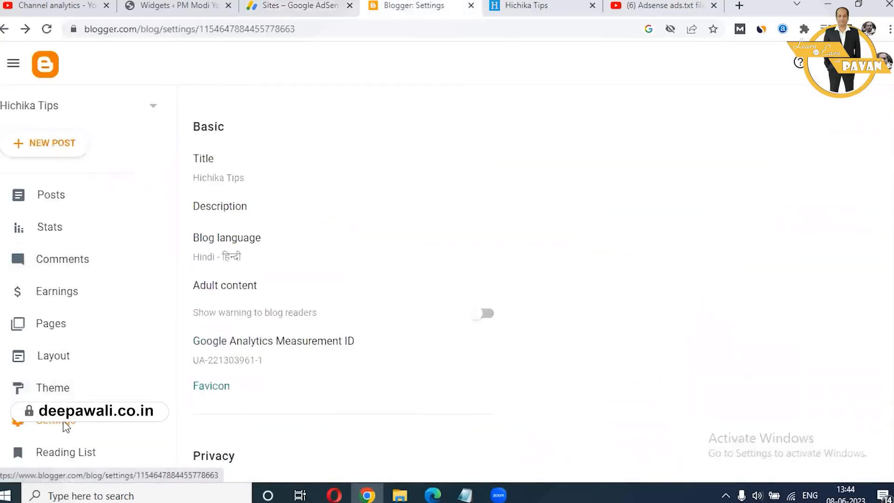
scroll(475, 364, down, 15)
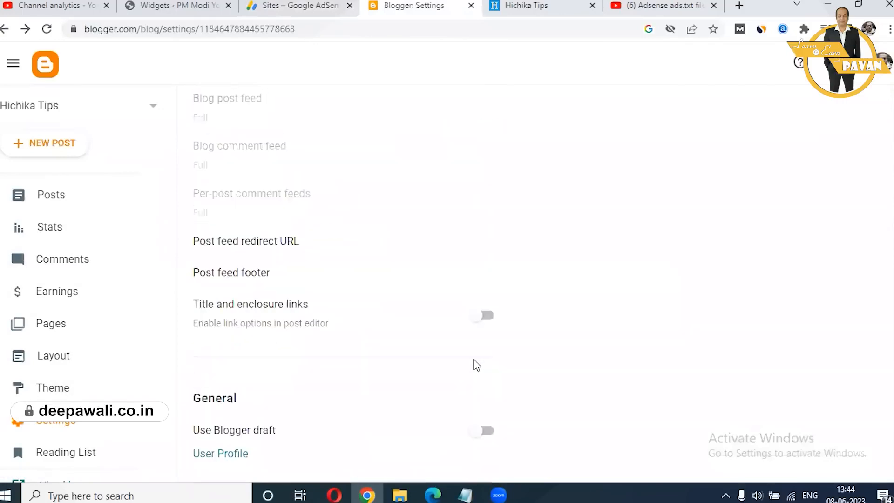
scroll(402, 384, down, 10)
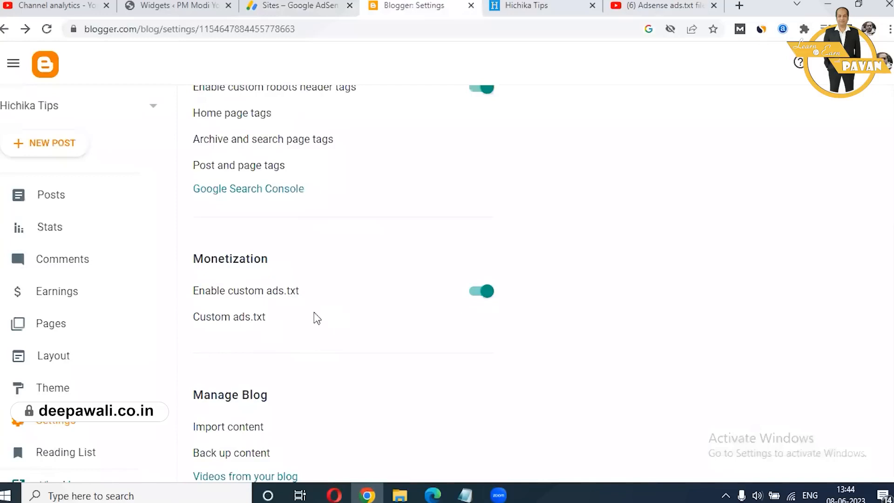
click(261, 320)
click(385, 253)
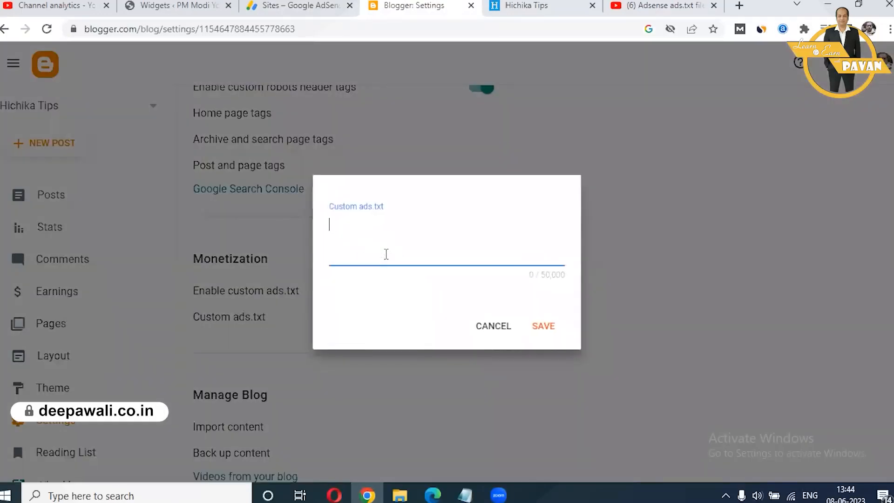
key(ctrl+v)
click(551, 328)
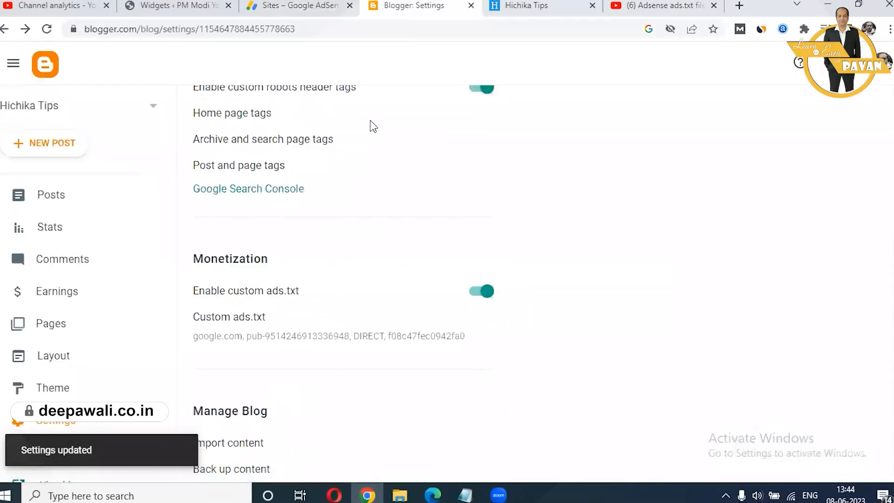
- Return to the AdSense sites list, open pmmodiyojana.org and copy its Ads.txt snippet
click(308, 5)
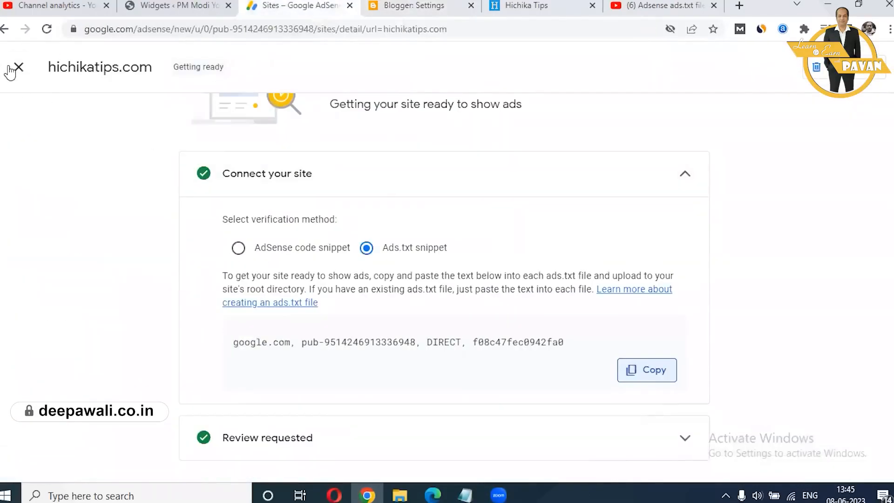
click(14, 69)
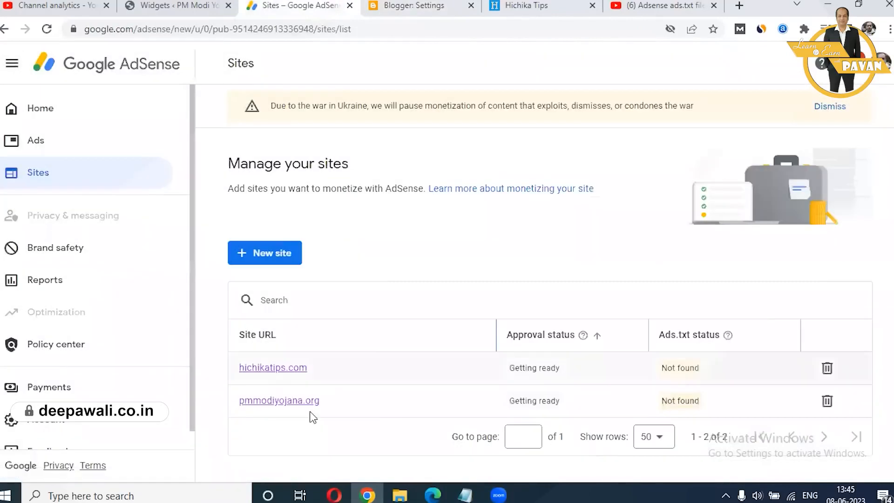
click(281, 403)
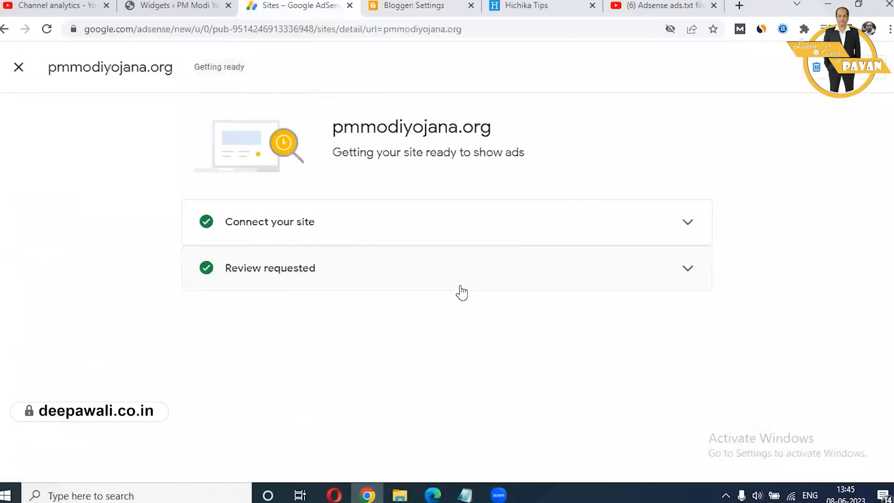
click(691, 223)
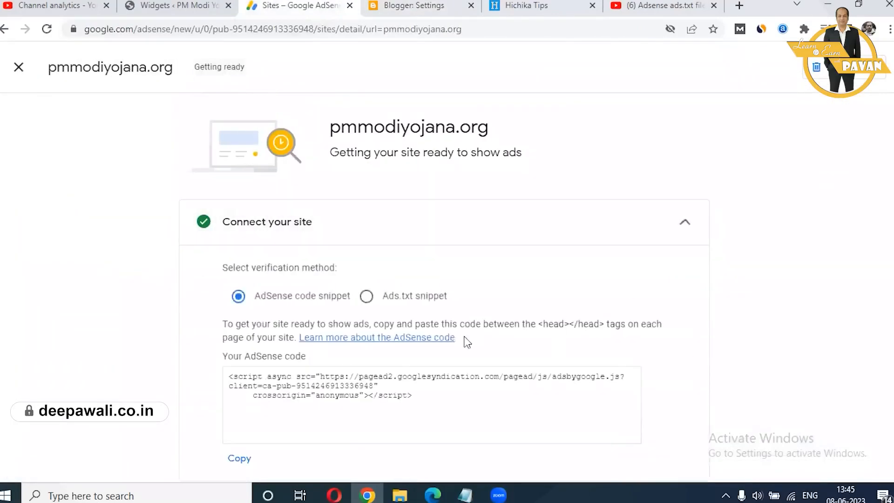
click(365, 298)
click(632, 419)
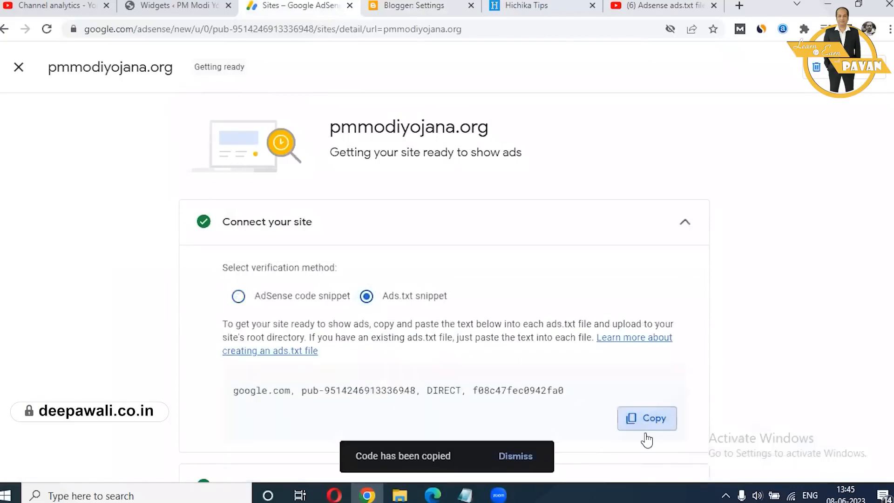
- Search the WordPress plugin directory for ads.txt, and install and activate Ads.txt Manager by 10up
click(173, 7)
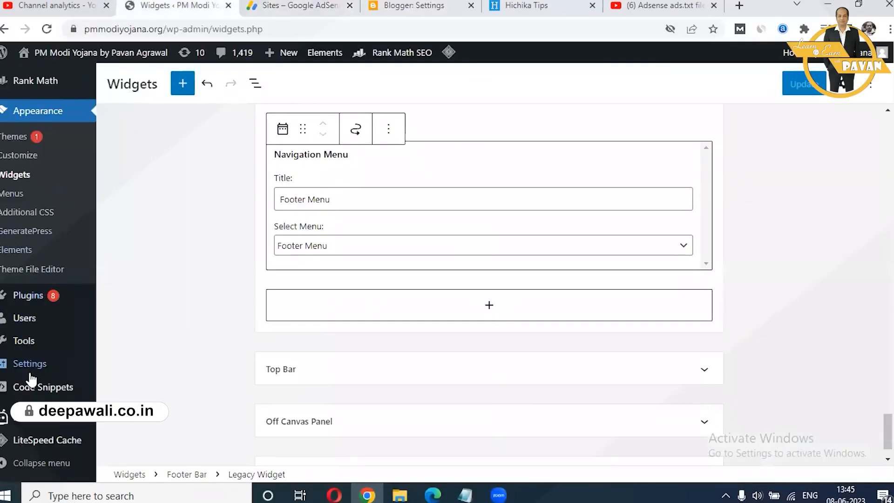
mouse_move(44, 374)
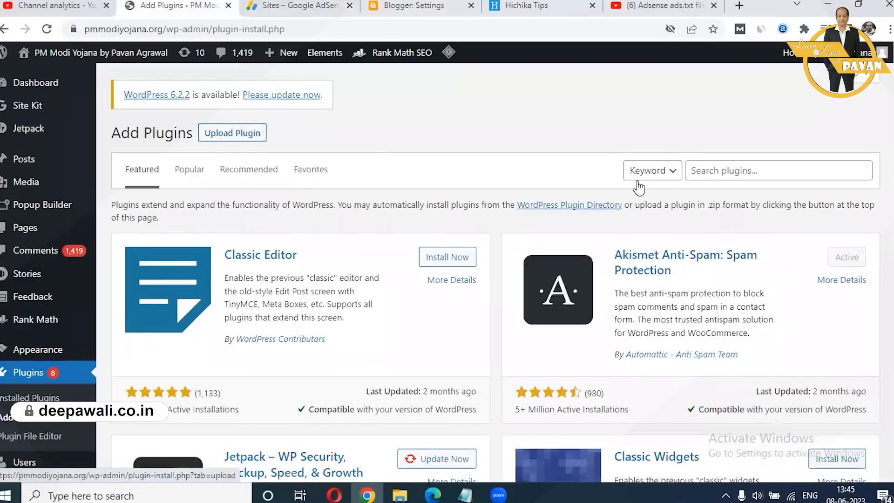
click(785, 170)
text(ad)
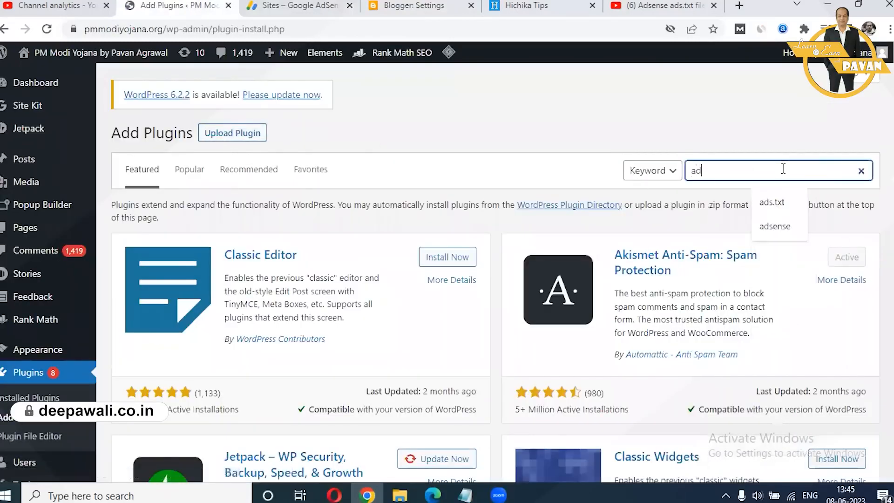
key(Return)
scroll(163, 217, down, 5)
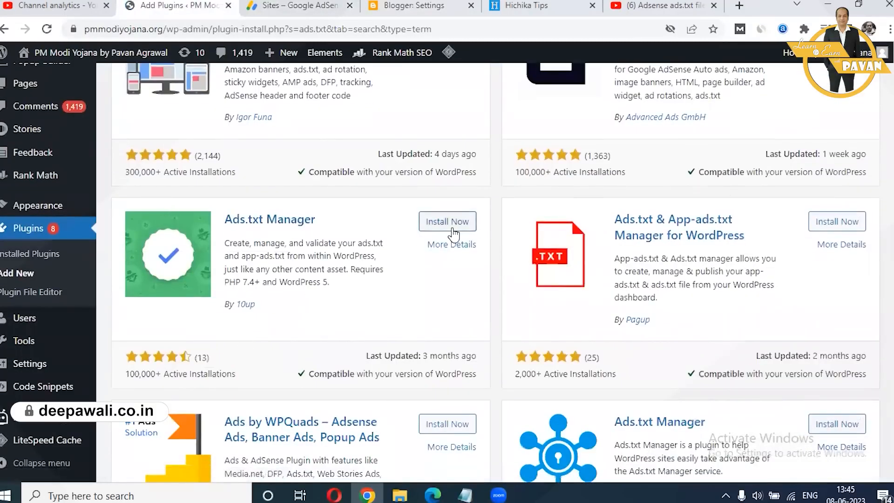
click(449, 223)
click(443, 226)
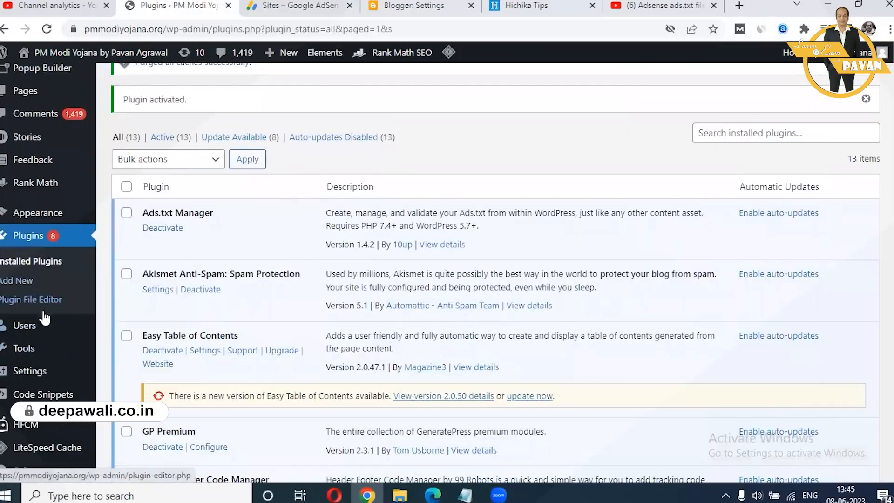
- Open the plugin's Manage Ads.txt page from the WordPress settings
mouse_move(58, 381)
scroll(93, 386, down, 2)
click(133, 390)
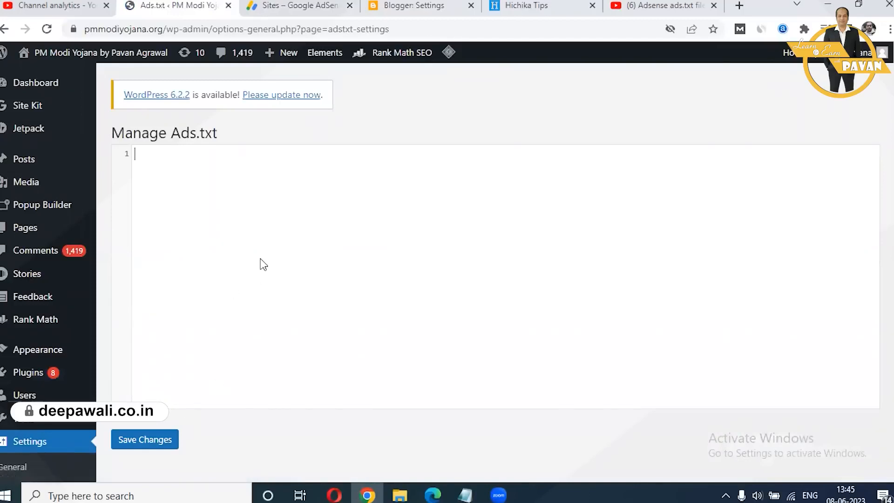
- Switch back to AdSense, collapse the pmmodiyojana.org connection section and close the site's details
click(302, 4)
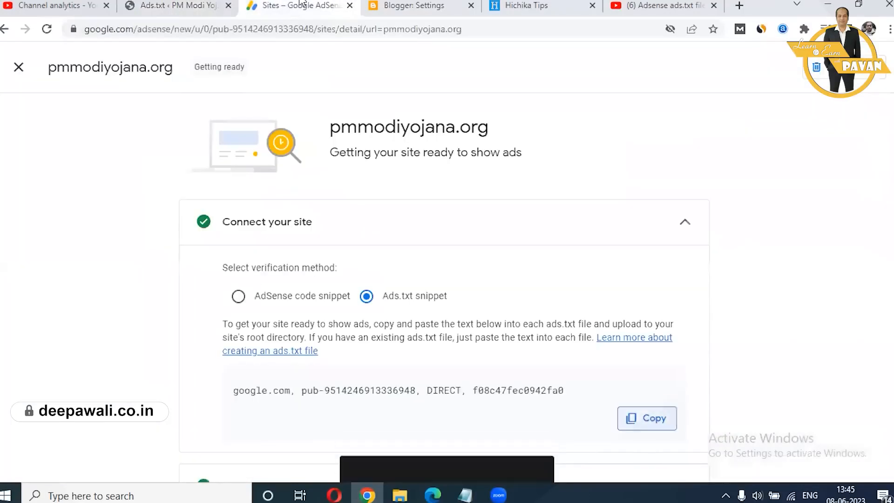
click(492, 215)
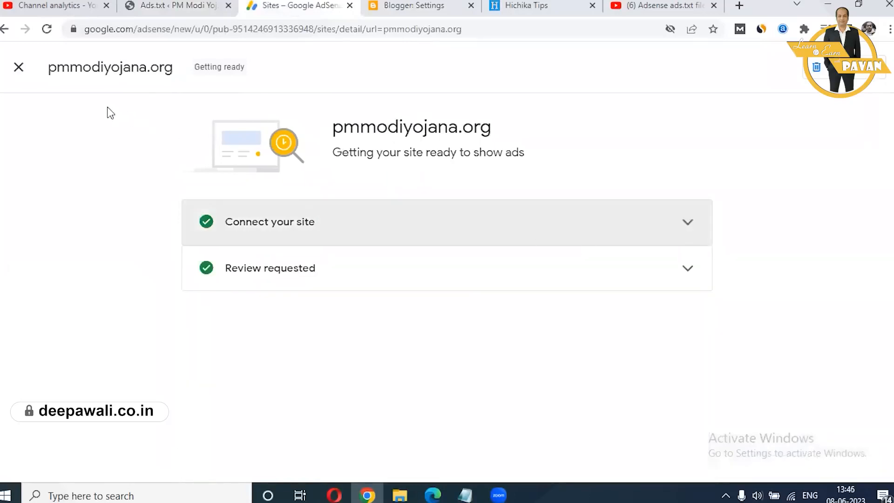
click(20, 70)
- Return to the WordPress dashboard and locate the Ads.txt entry among the site settings
click(177, 5)
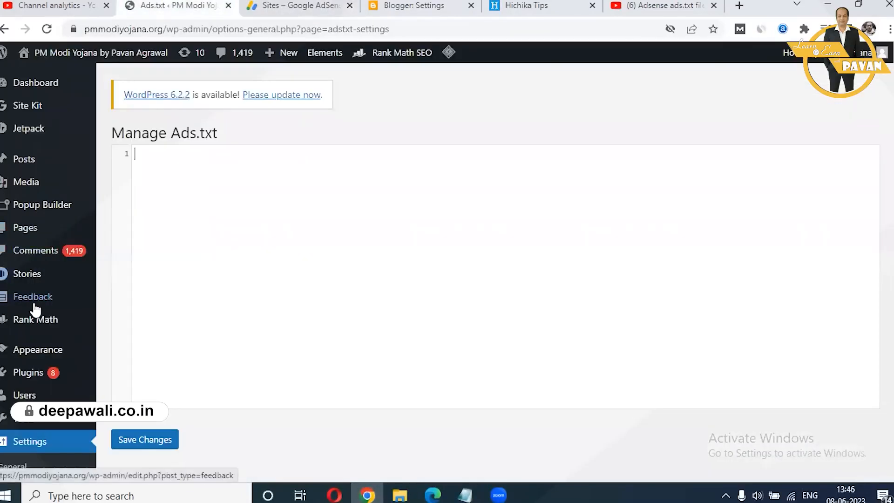
mouse_move(38, 332)
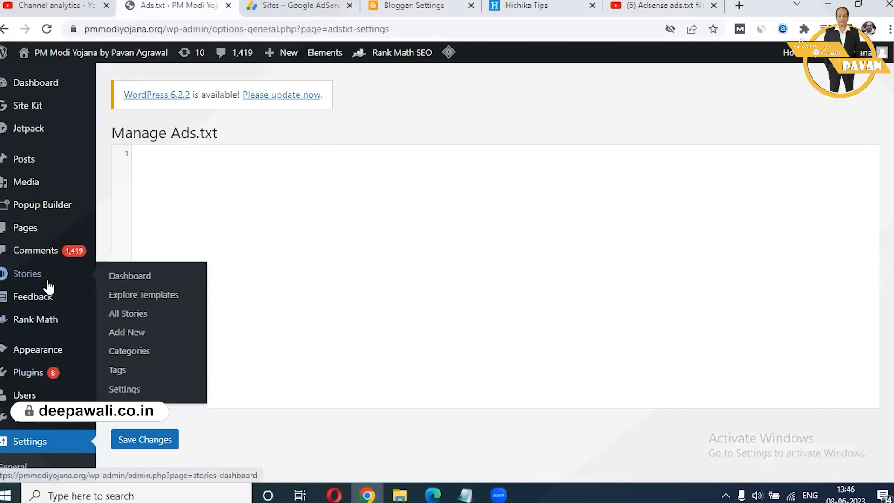
mouse_move(42, 179)
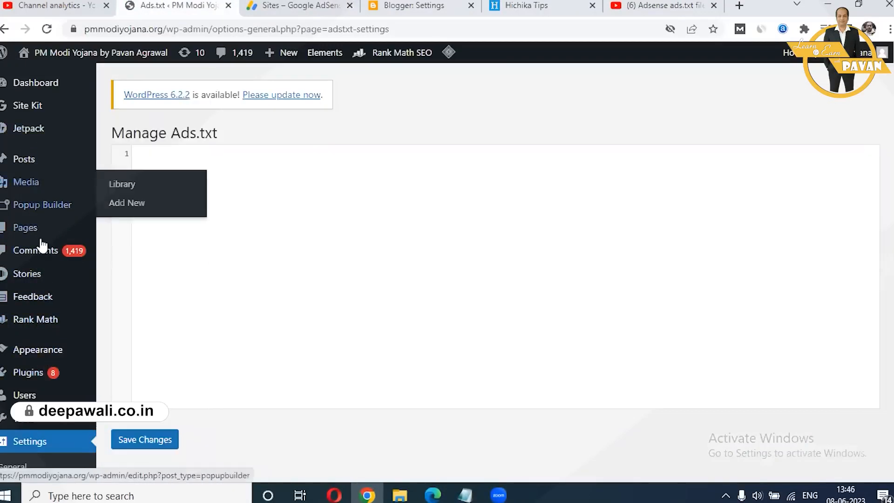
mouse_move(40, 399)
scroll(41, 399, down, 6)
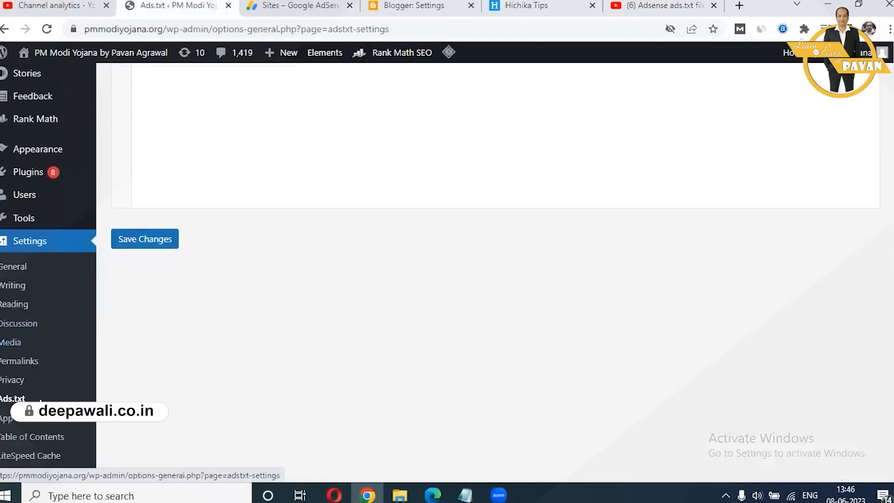
- Open the installed plugins list and go to the settings of Site Kit by Google
scroll(41, 400, up, 3)
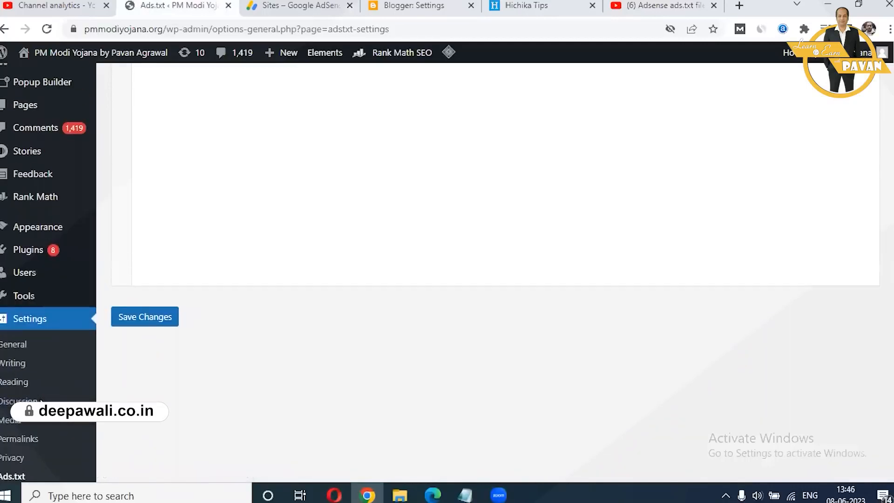
right_click(41, 322)
click(45, 253)
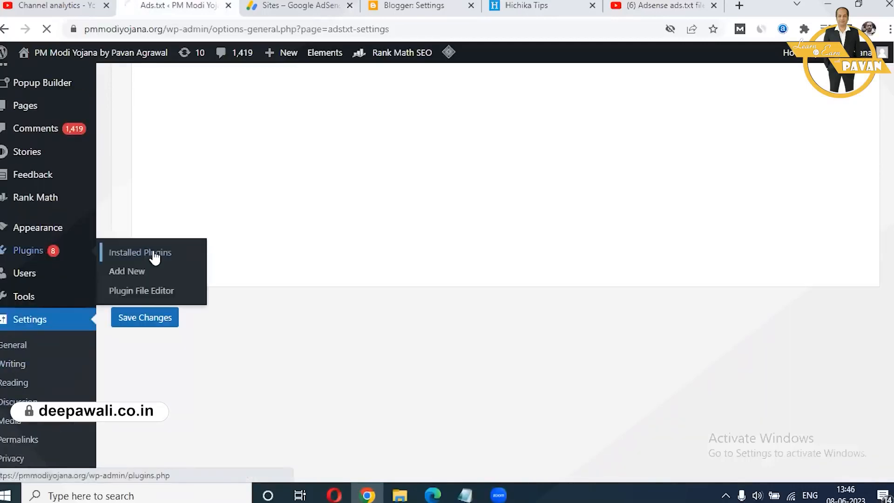
click(151, 253)
scroll(442, 227, down, 12)
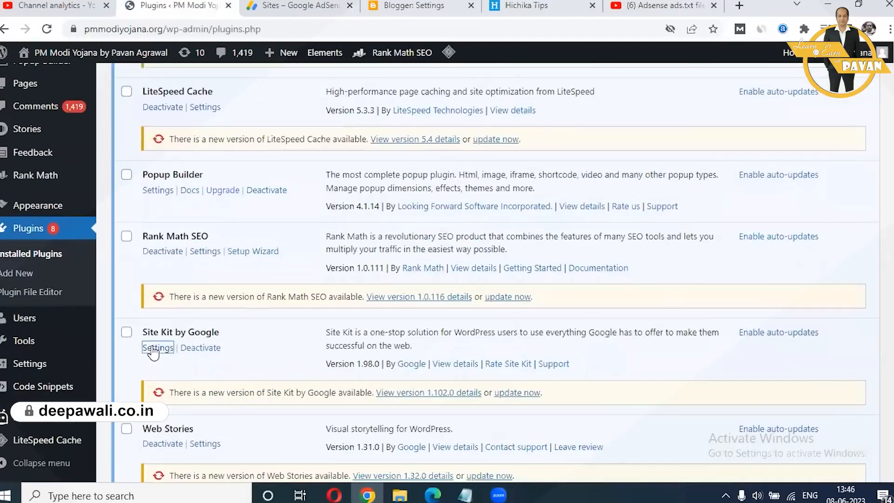
click(153, 349)
- Review Site Kit's connected services and open the options for connecting more services
scroll(650, 186, down, 2)
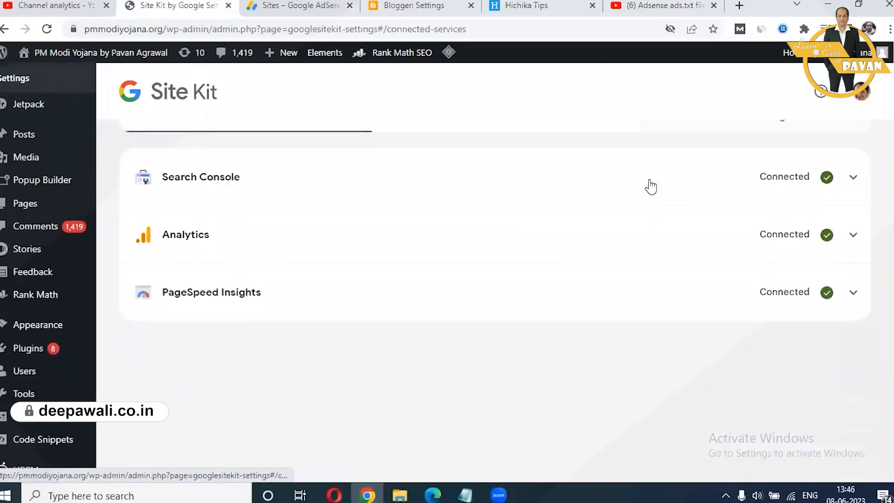
scroll(492, 216, up, 2)
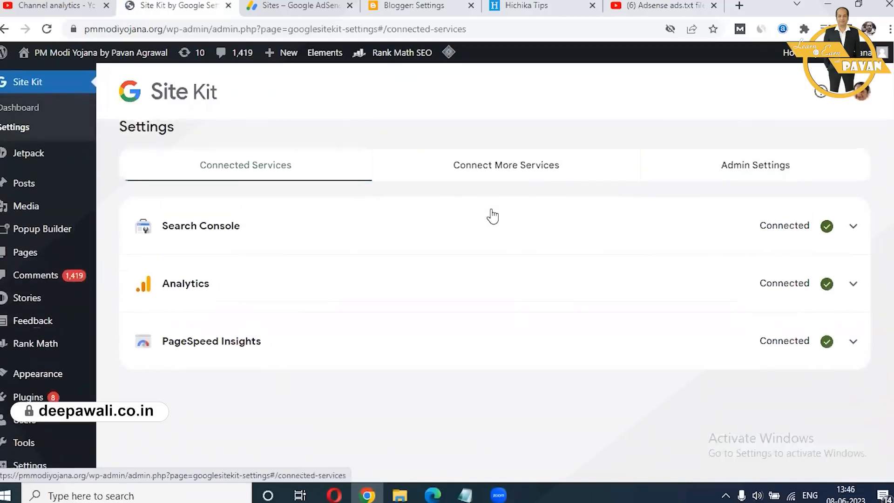
click(505, 165)
scroll(500, 320, down, 2)
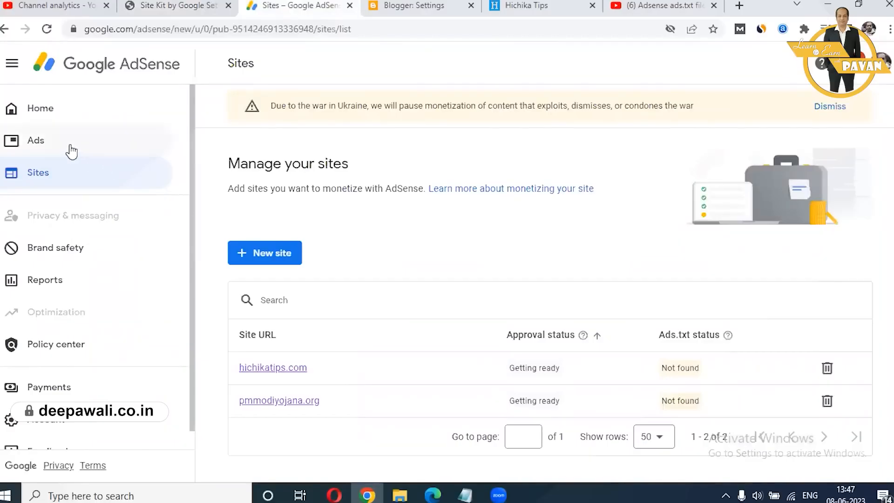
- Open the AdSense Ads page and look through the by-site overview with the code option and site list
click(71, 150)
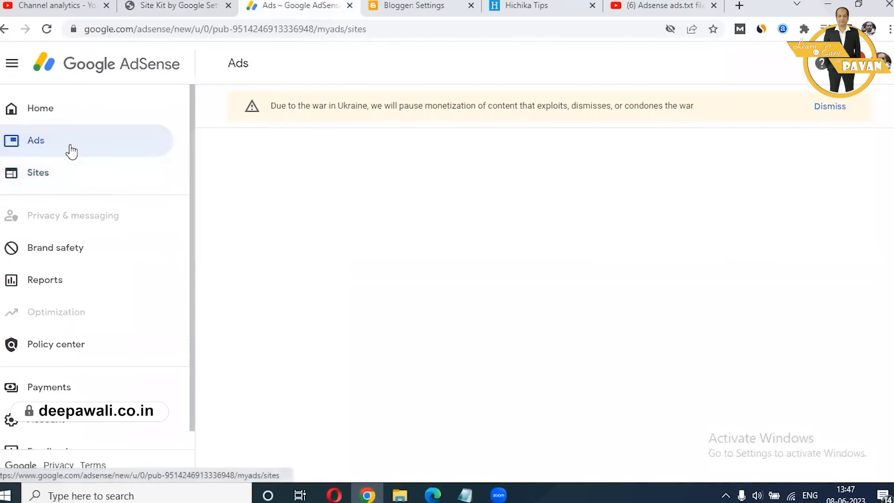
scroll(459, 313, down, 1)
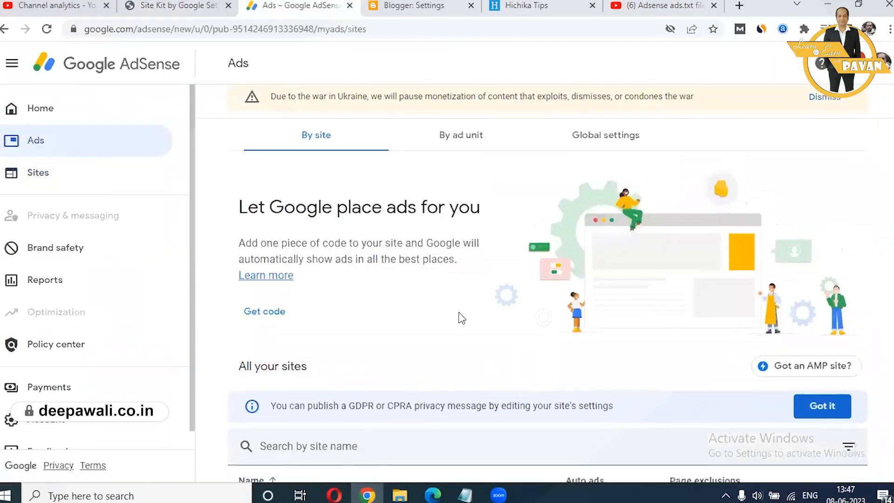
scroll(459, 313, down, 1)
scroll(460, 312, up, 1)
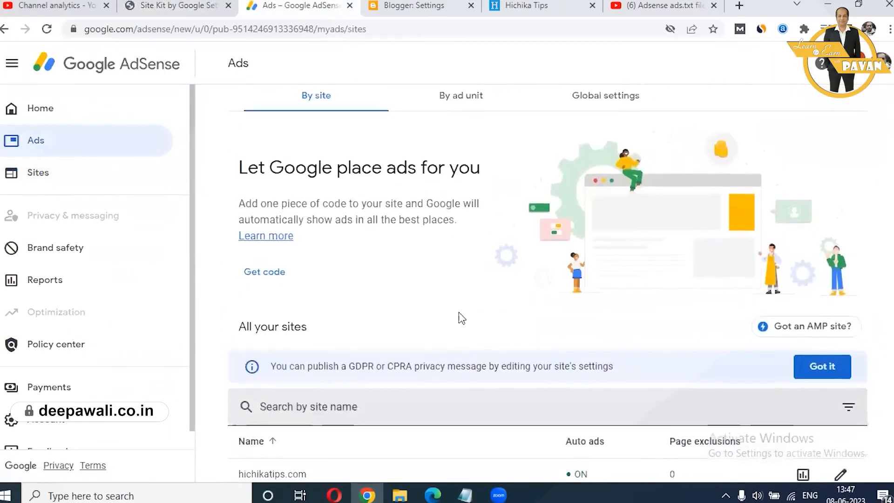
scroll(460, 313, up, 1)
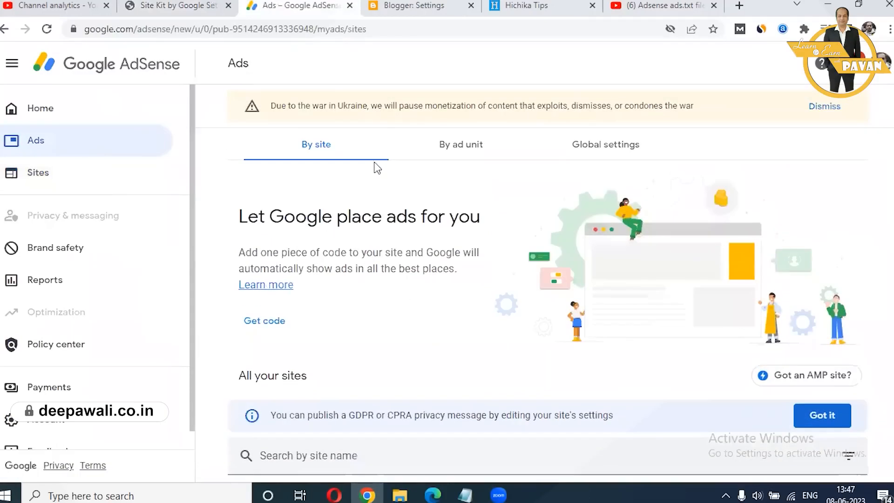
- Show the ads by ad unit and examine the available ad unit types and existing units
click(459, 156)
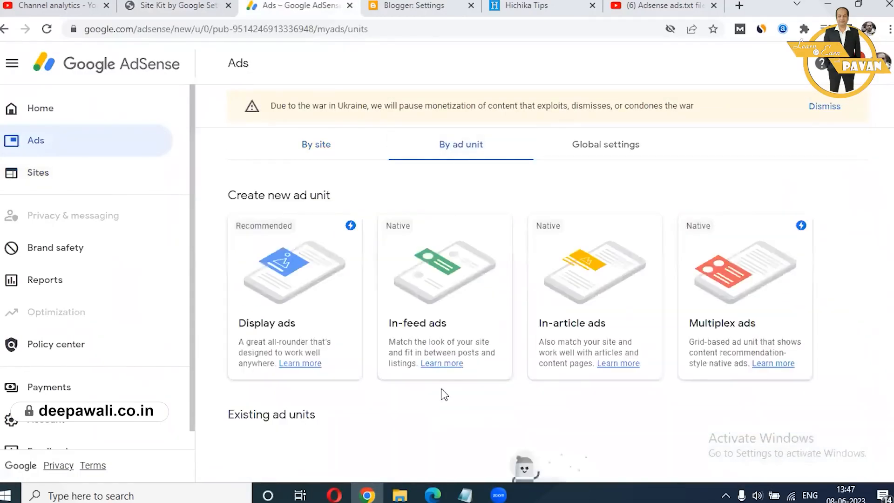
scroll(443, 395, down, 1)
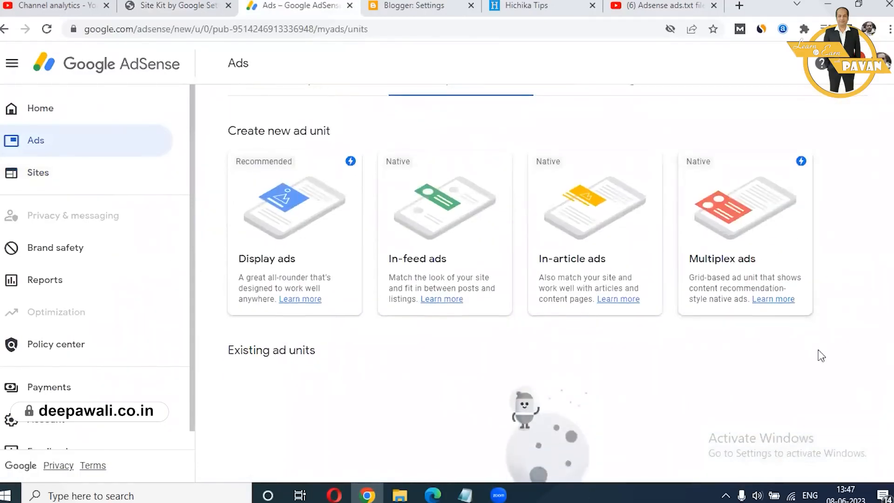
scroll(821, 355, down, 1)
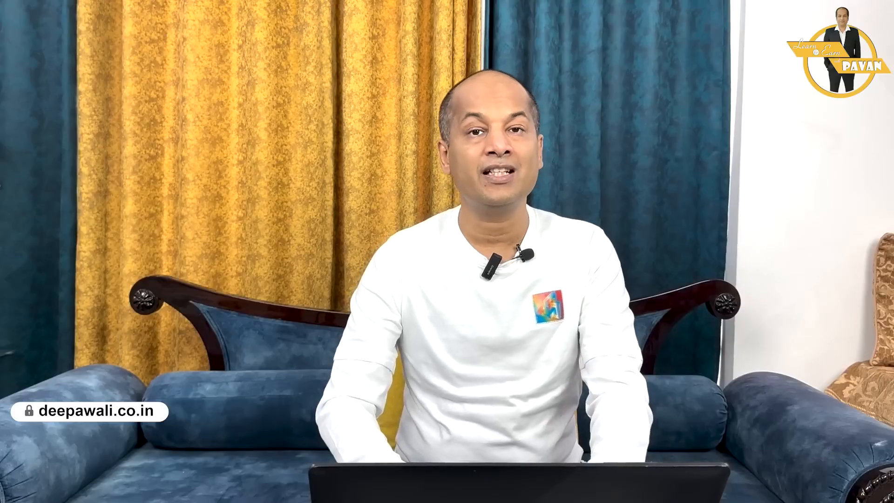